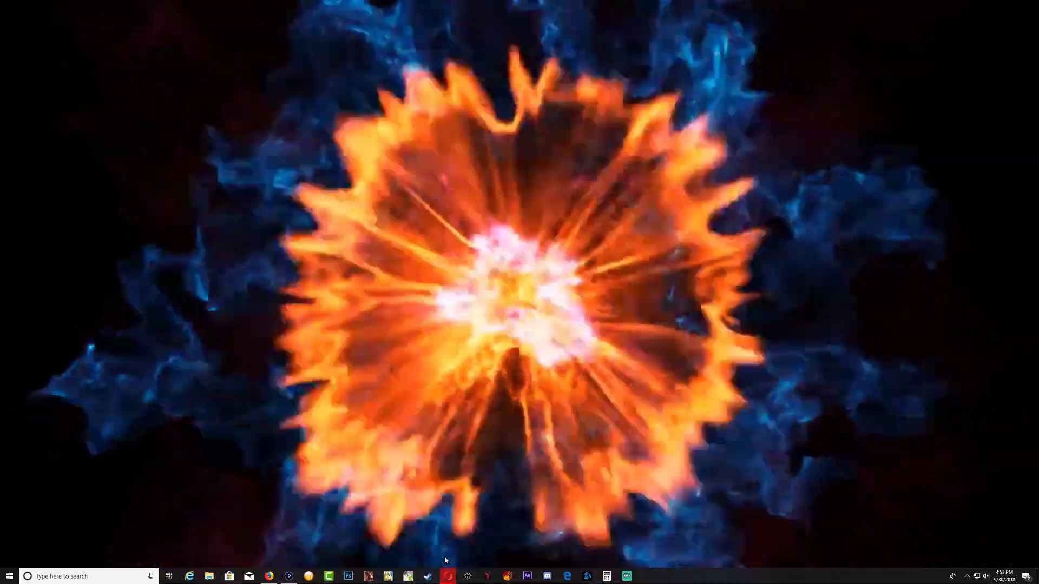
# Bring the 'OrbisMAN [BETA] - PS4 Utility Homebrew by LightningMods' thread forward and read down to Features.
pyautogui.moveTo(446, 574)
pyautogui.click(493, 541)
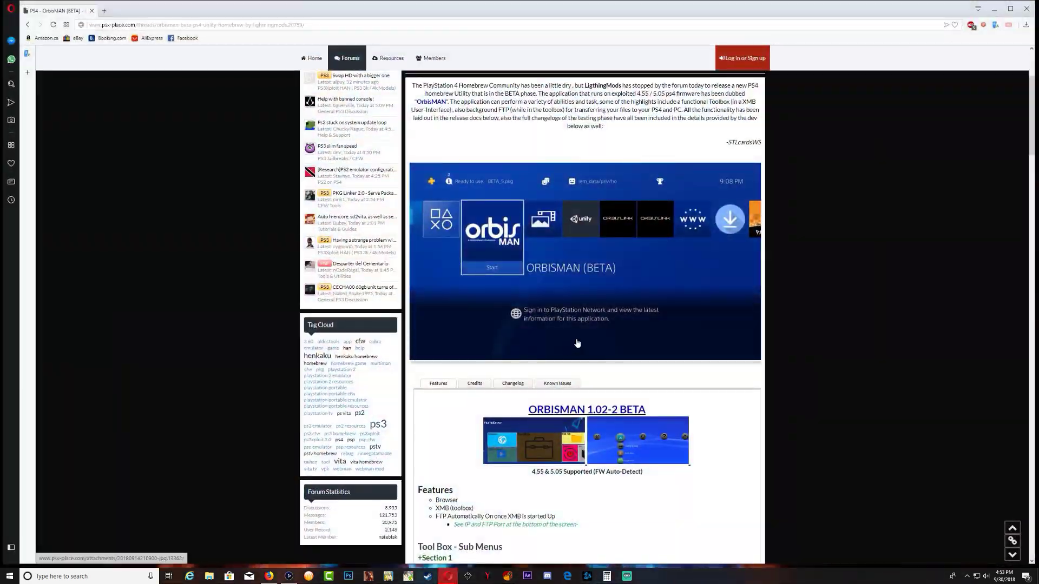
pyautogui.scroll(3, 738, 473)
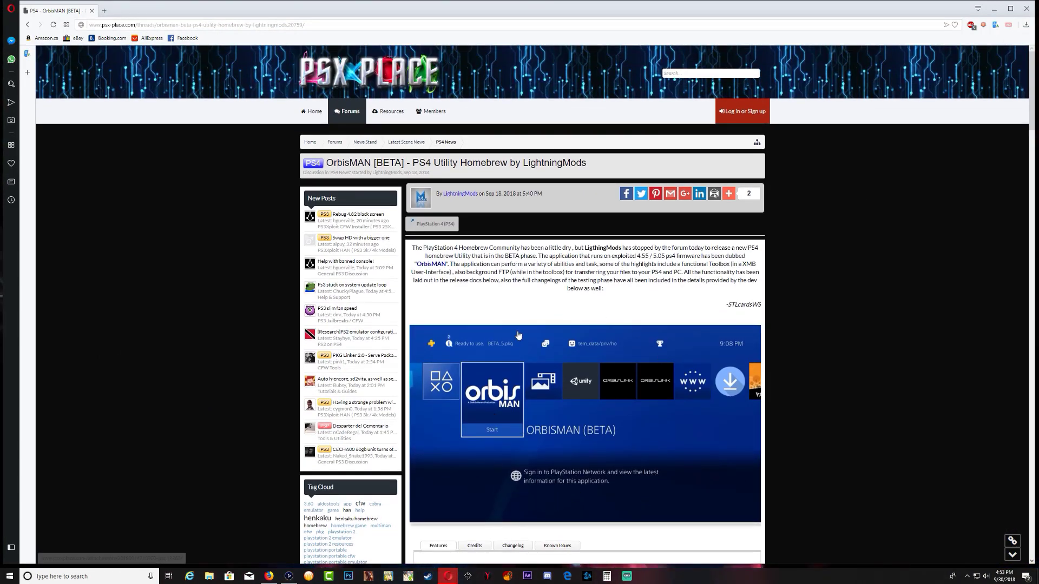
pyautogui.moveTo(425, 250); pyautogui.dragTo(603, 289)
pyautogui.click(606, 295)
pyautogui.scroll(-3, 610, 303)
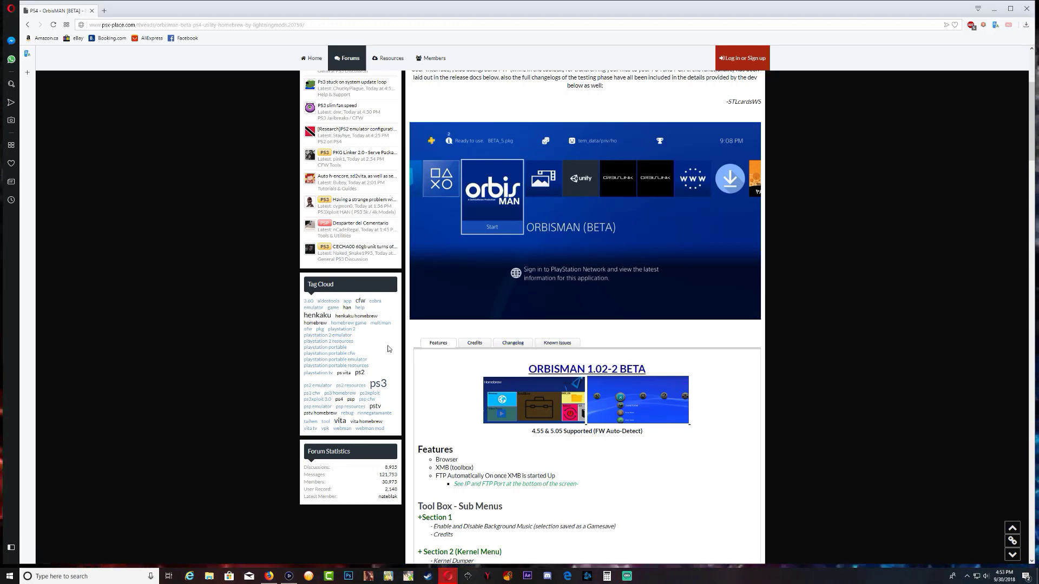
# Show the OrbisMAN post's Credits tab and read through the contributor names.
pyautogui.click(475, 343)
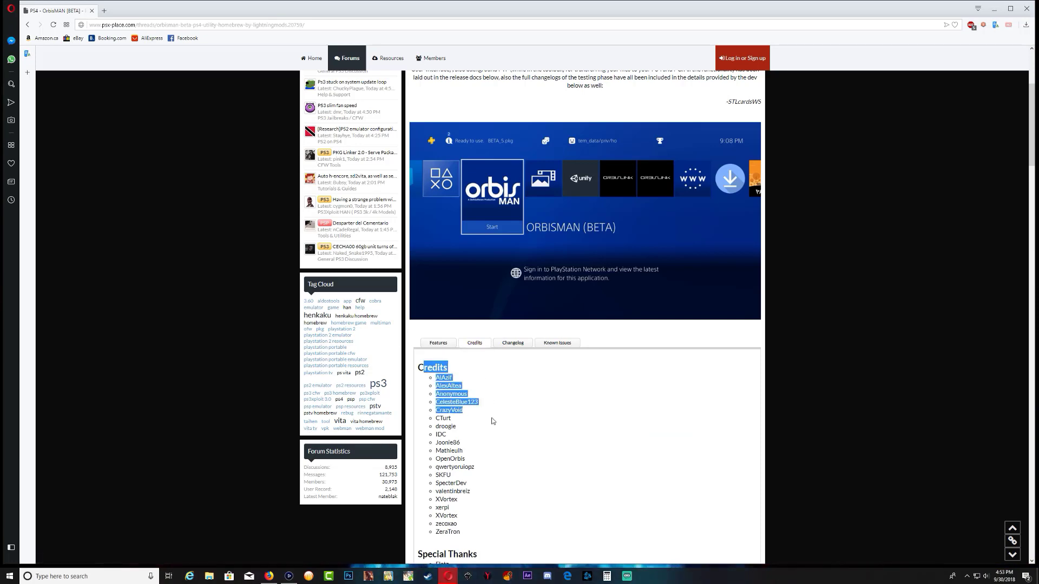
pyautogui.scroll(-3, 503, 530)
pyautogui.click(517, 362)
pyautogui.moveTo(463, 369); pyautogui.dragTo(406, 226)
pyautogui.click(576, 271)
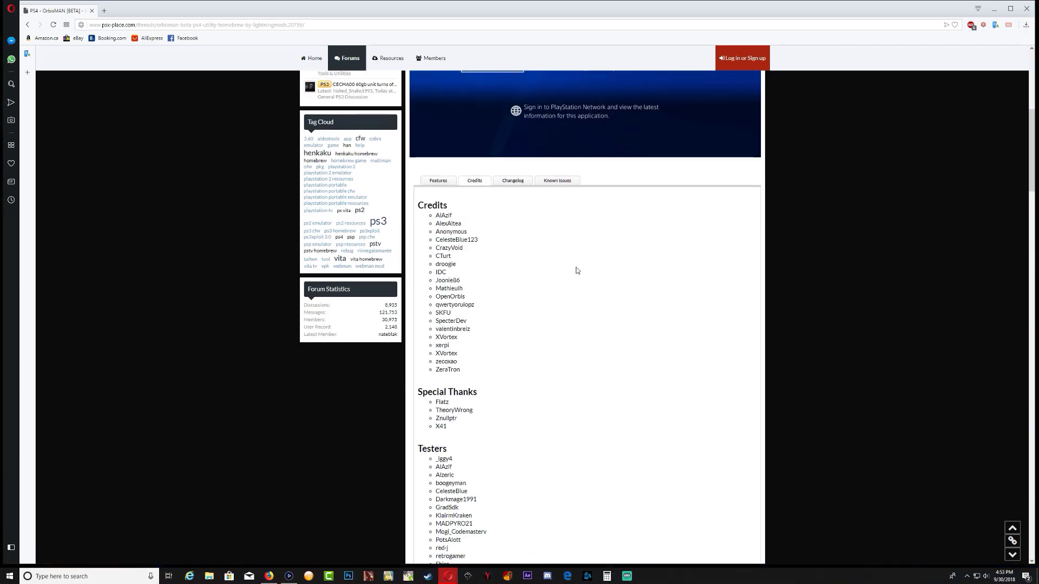
pyautogui.scroll(-3, 578, 279)
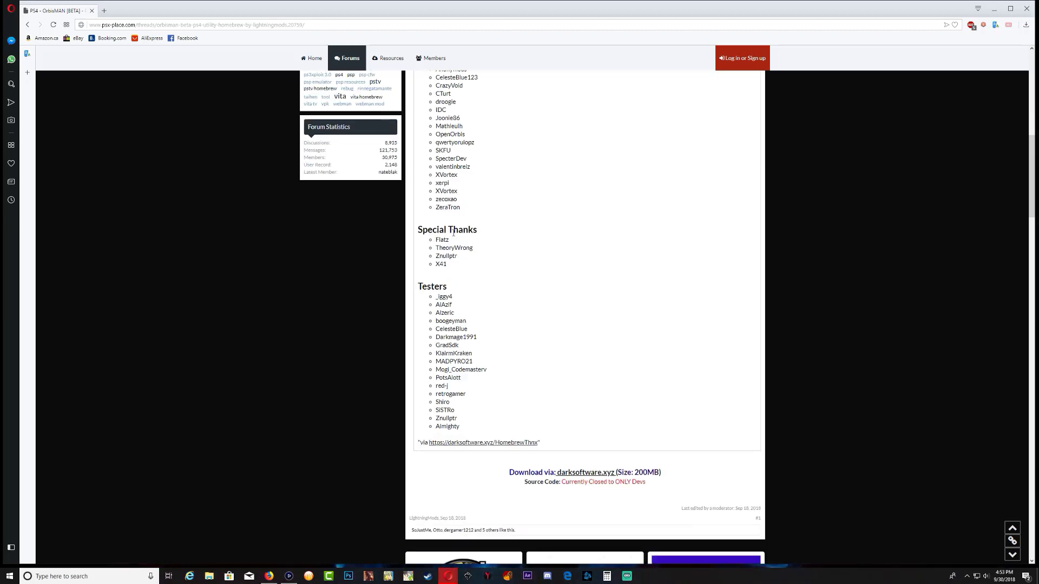
# Review the Special Thanks and Testers names down to Almighty, then return to the top.
pyautogui.moveTo(410, 225); pyautogui.dragTo(542, 283)
pyautogui.click(466, 308)
pyautogui.moveTo(484, 321); pyautogui.dragTo(501, 424)
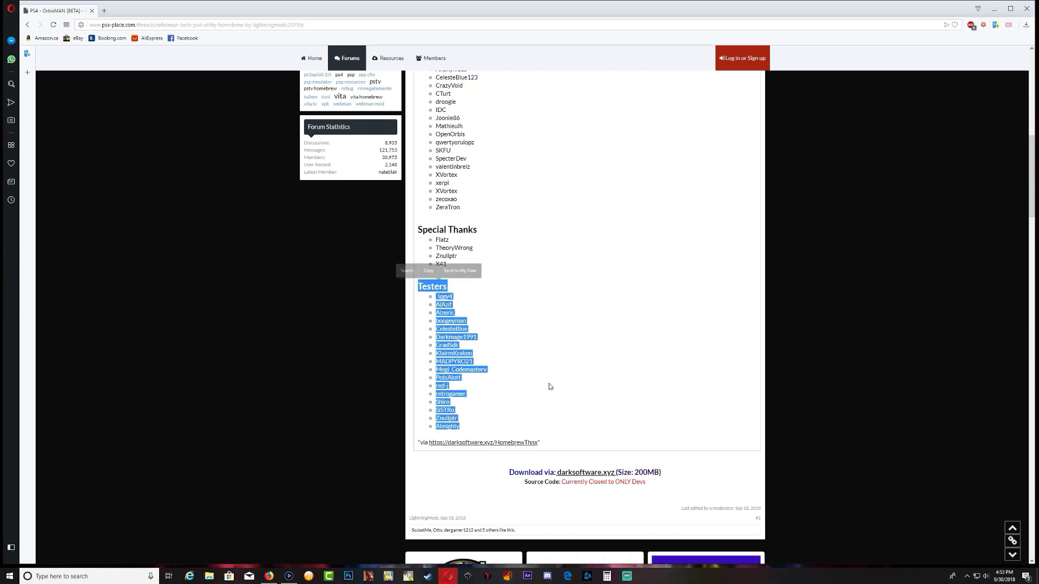
pyautogui.click(545, 410)
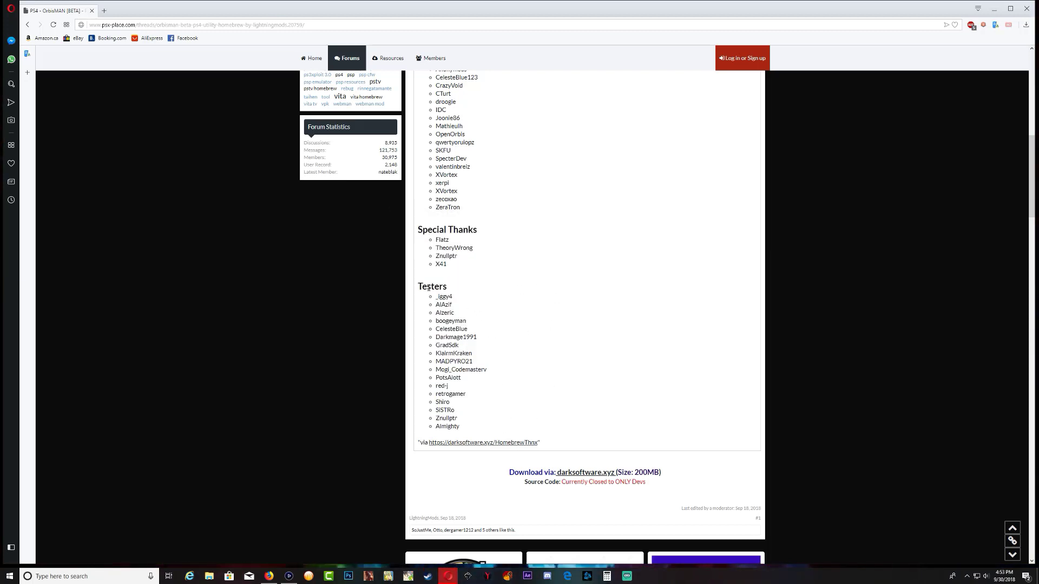
pyautogui.moveTo(484, 300); pyautogui.dragTo(514, 417)
pyautogui.click(606, 358)
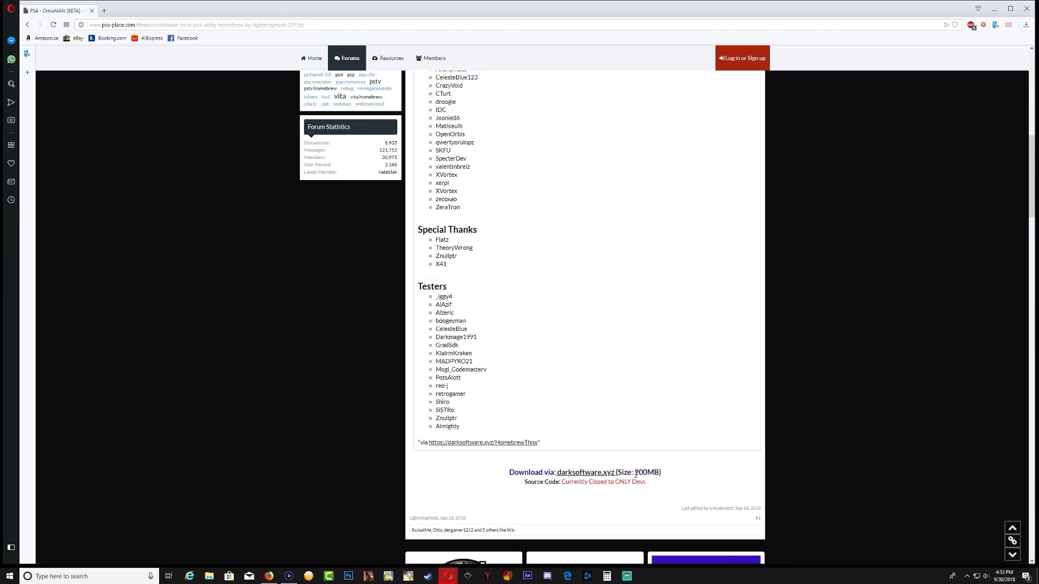
pyautogui.scroll(8, 684, 476)
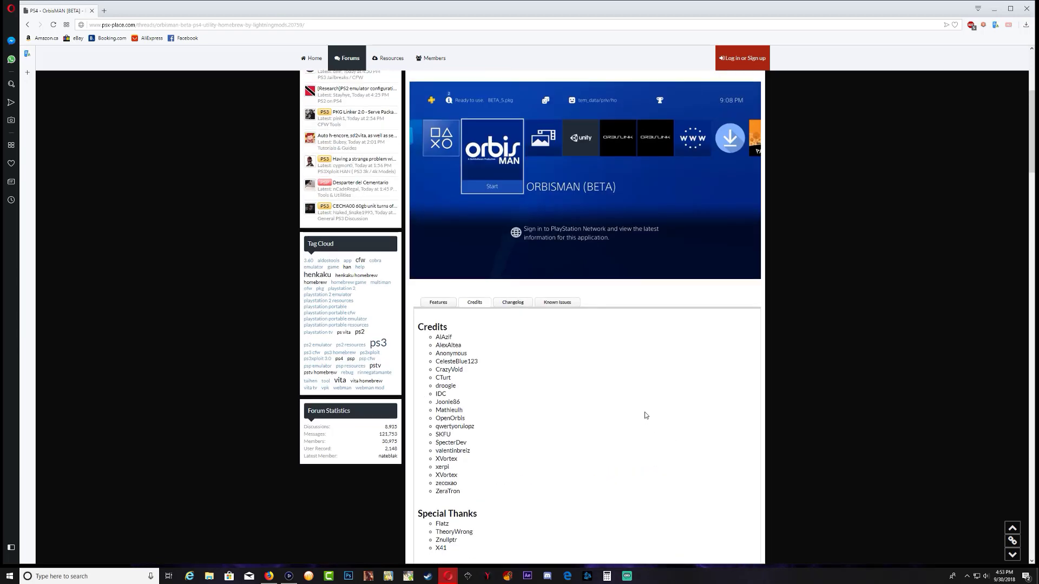
# Show the OrbisMAN Changelog tab and read through its build notes.
pyautogui.click(513, 465)
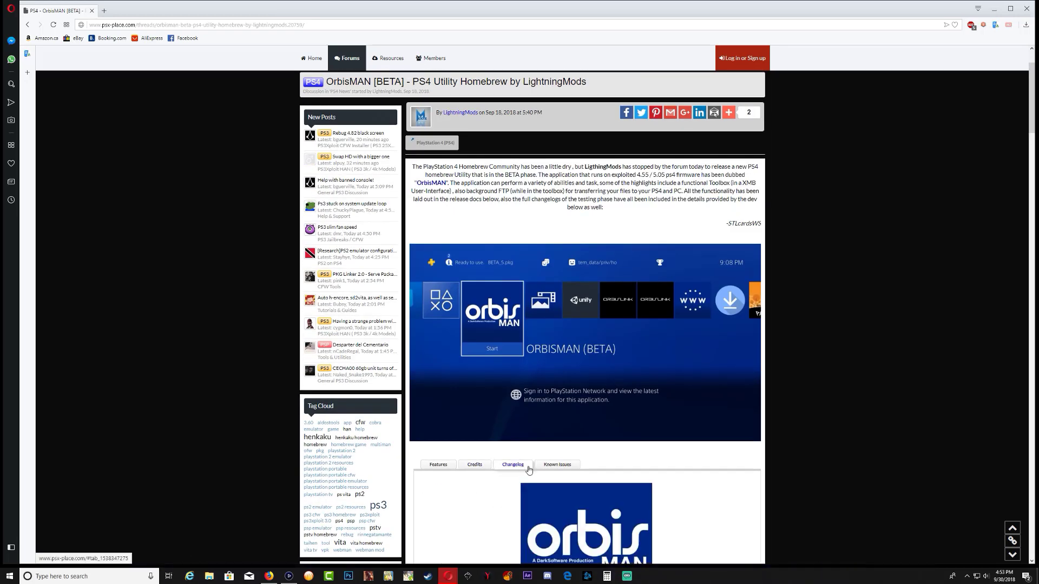
pyautogui.scroll(-5, 665, 463)
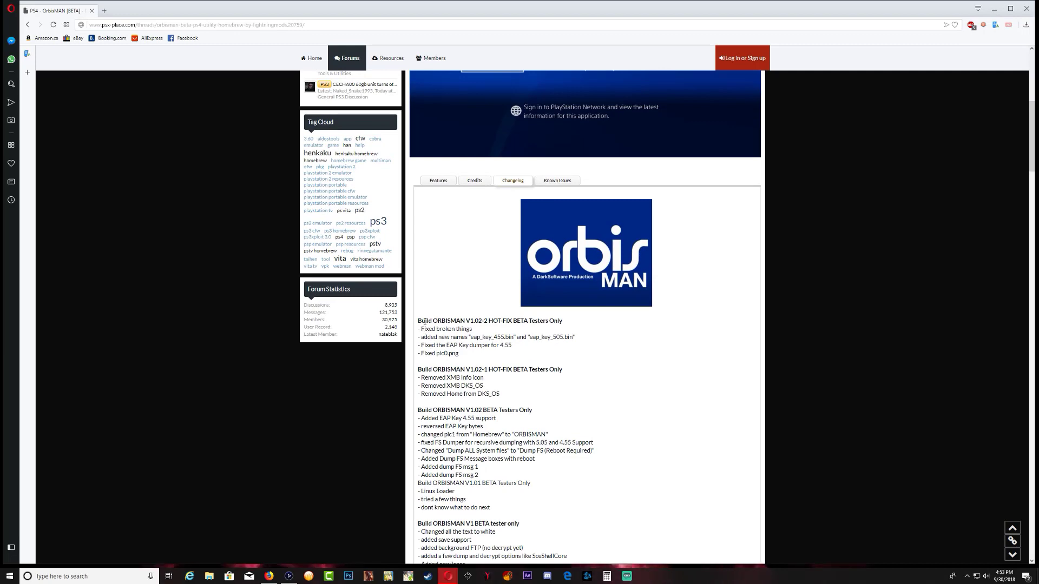
pyautogui.moveTo(426, 320); pyautogui.dragTo(551, 493)
pyautogui.scroll(-4, 599, 433)
pyautogui.moveTo(449, 329); pyautogui.dragTo(521, 394)
pyautogui.click(721, 442)
pyautogui.scroll(-7, 592, 462)
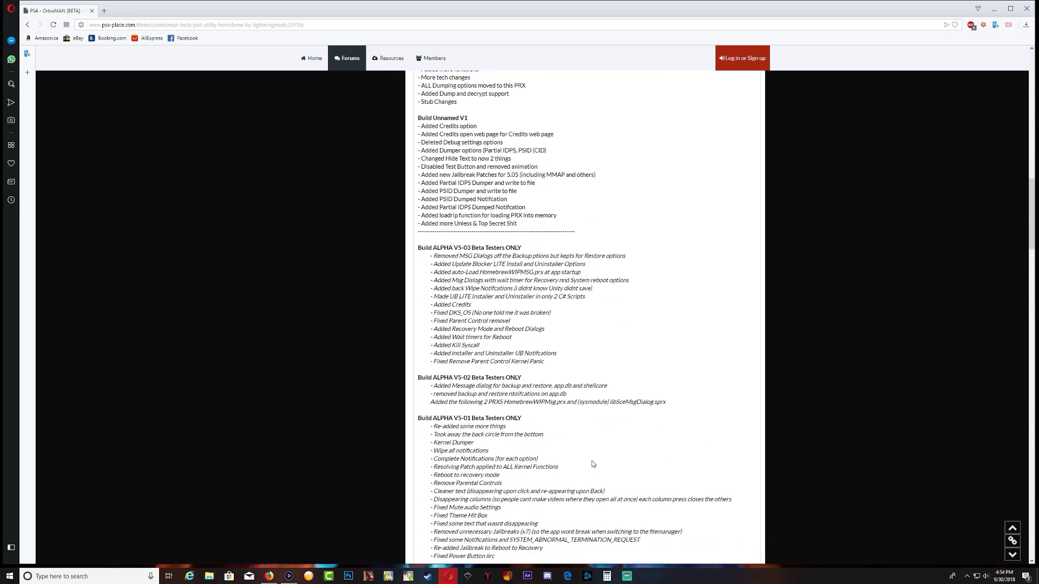
pyautogui.scroll(11, 567, 457)
pyautogui.scroll(2, 565, 433)
# Show the Known Issues list with its FTP crash cases and missing decrypt support.
pyautogui.click(574, 344)
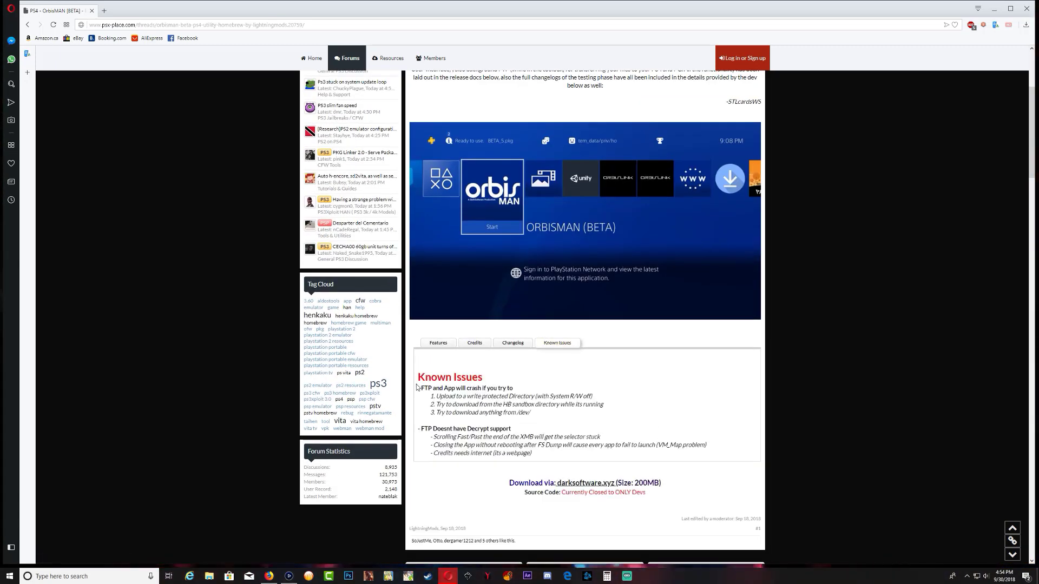
pyautogui.moveTo(416, 388); pyautogui.dragTo(679, 414)
pyautogui.click(680, 414)
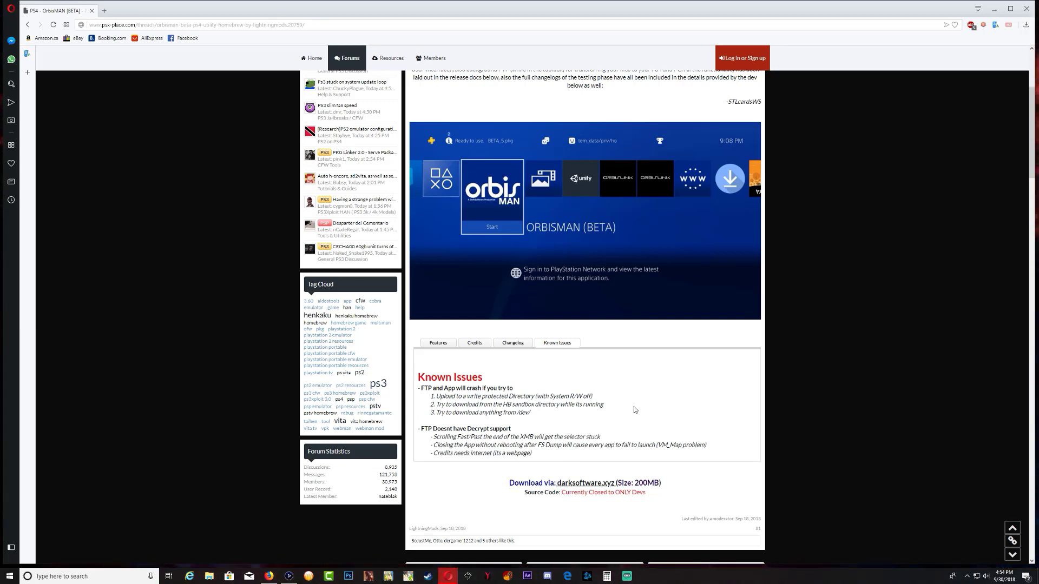
# Return to the Features tab and read its text down to Section 3.
pyautogui.click(434, 346)
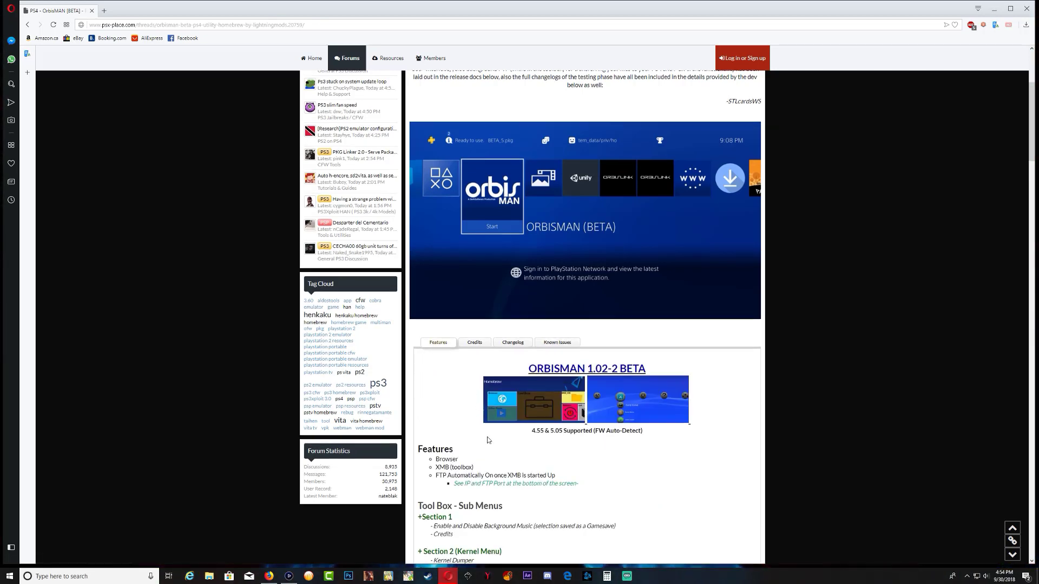
pyautogui.scroll(-2, 491, 440)
pyautogui.scroll(-1, 491, 441)
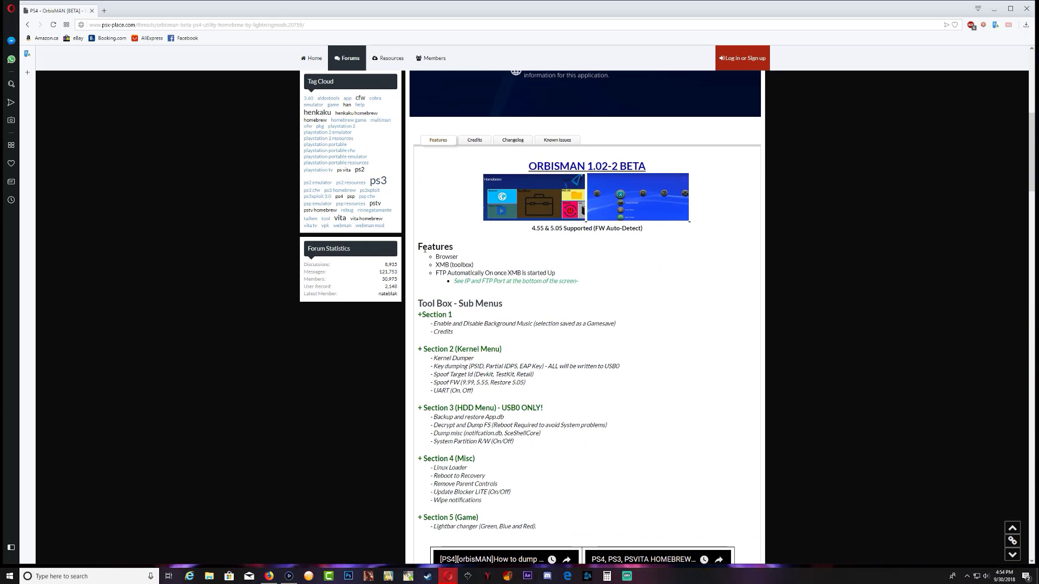
pyautogui.moveTo(425, 249); pyautogui.dragTo(607, 406)
pyautogui.click(677, 373)
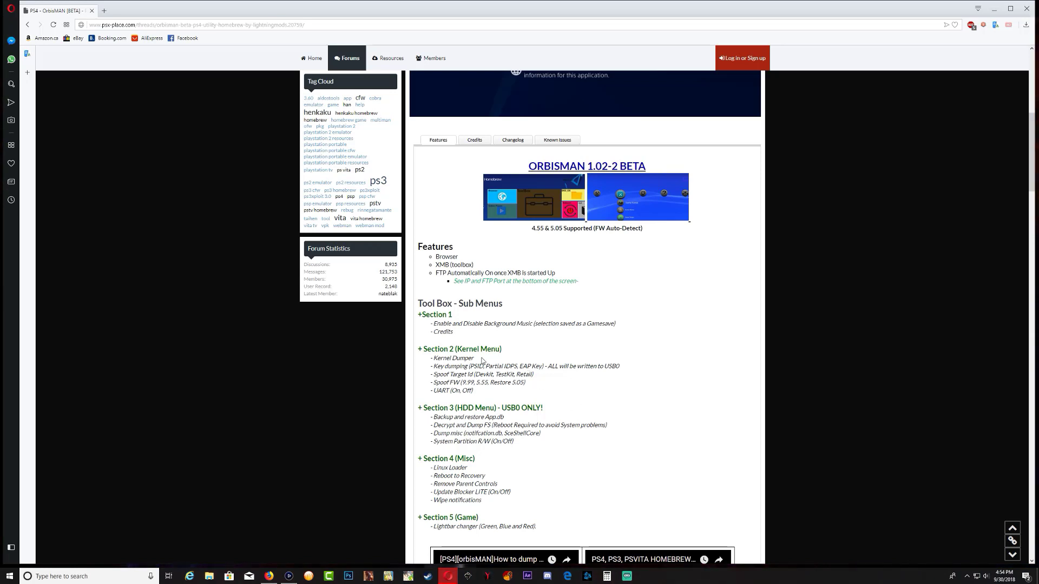
# Scroll through the Tool Box sections and videos to the download link and Comments.
pyautogui.scroll(-1, 521, 378)
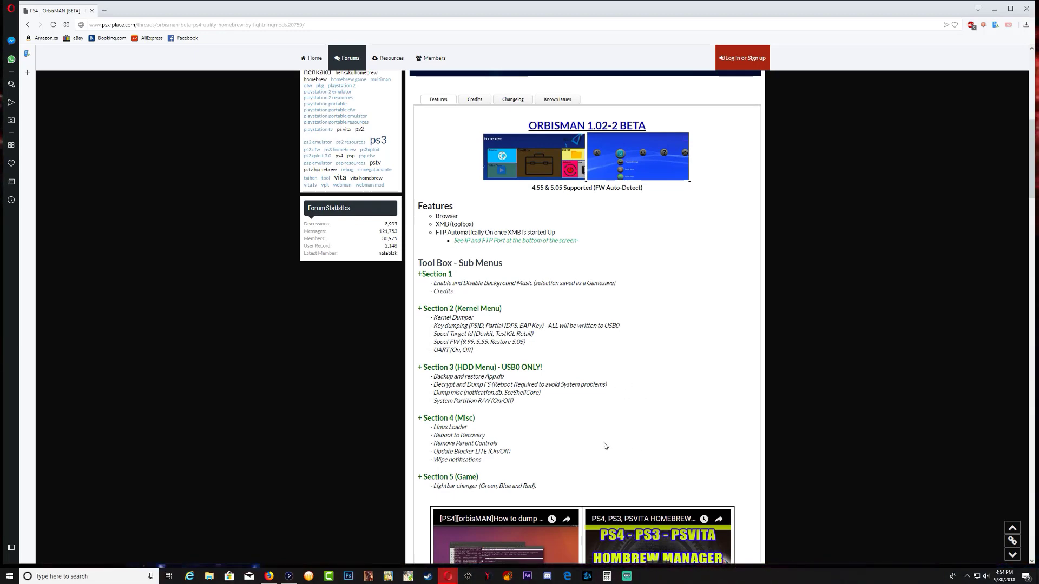
pyautogui.scroll(-4, 584, 454)
pyautogui.scroll(3, 563, 355)
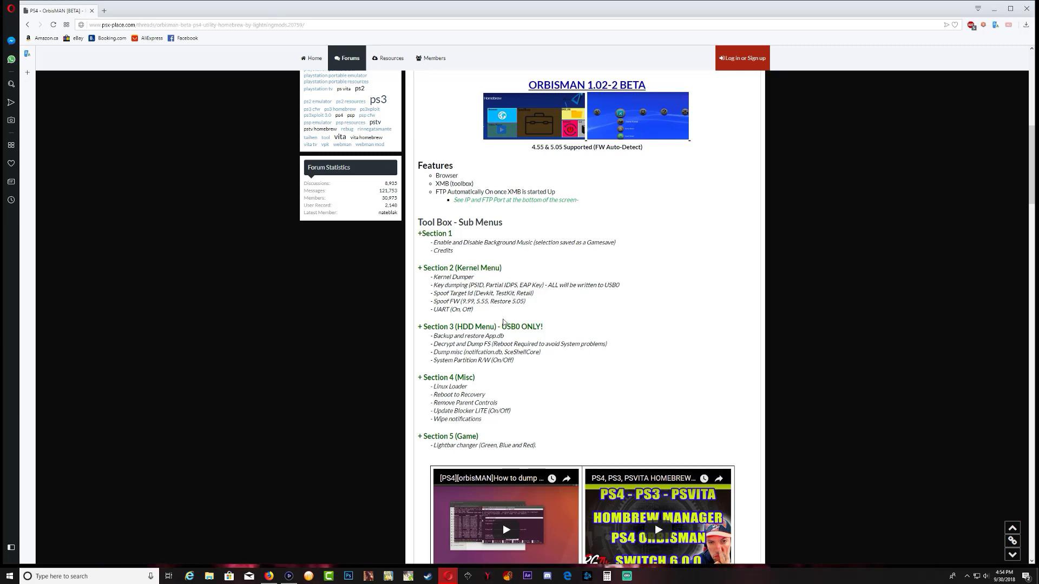
pyautogui.scroll(3, 574, 362)
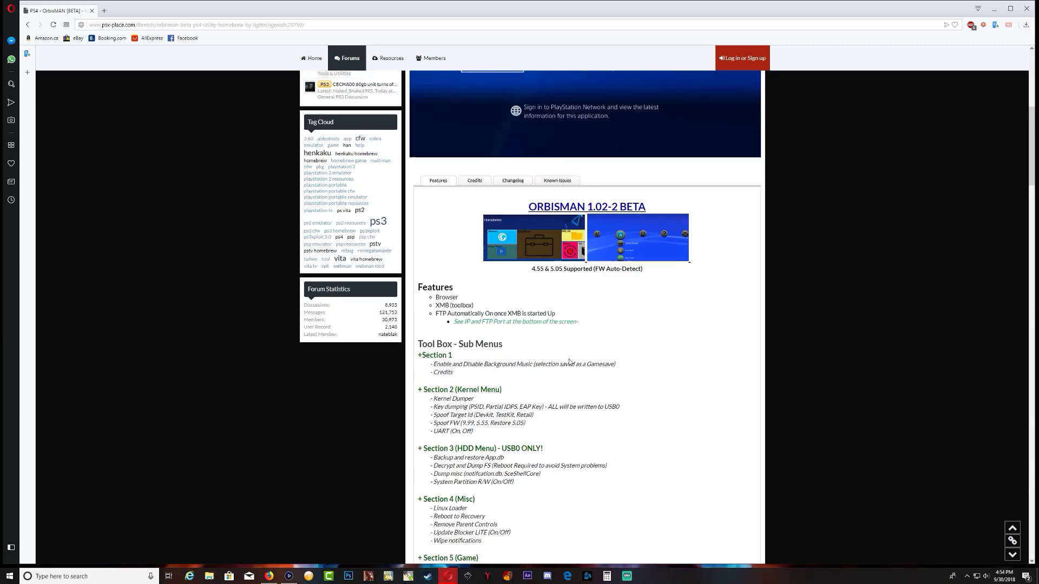
pyautogui.scroll(-12, 569, 362)
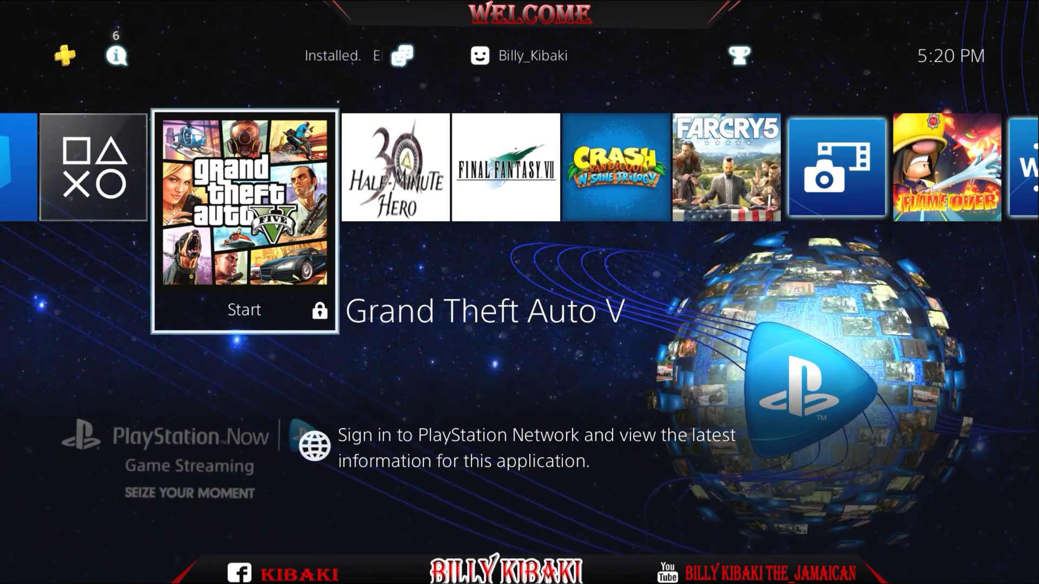
# Open the PS4 Settings menu from the function row and choose User's Guide/Helpful Info.
pyautogui.press('Up')
pyautogui.press('Right')
pyautogui.press('Right')
pyautogui.press('Right')
pyautogui.press('Right')
pyautogui.press('Right')
pyautogui.press('Right')
pyautogui.press('Right')
pyautogui.press('Left')
pyautogui.press('Return')
pyautogui.press('Up')
pyautogui.press('Up')
pyautogui.press('Up')
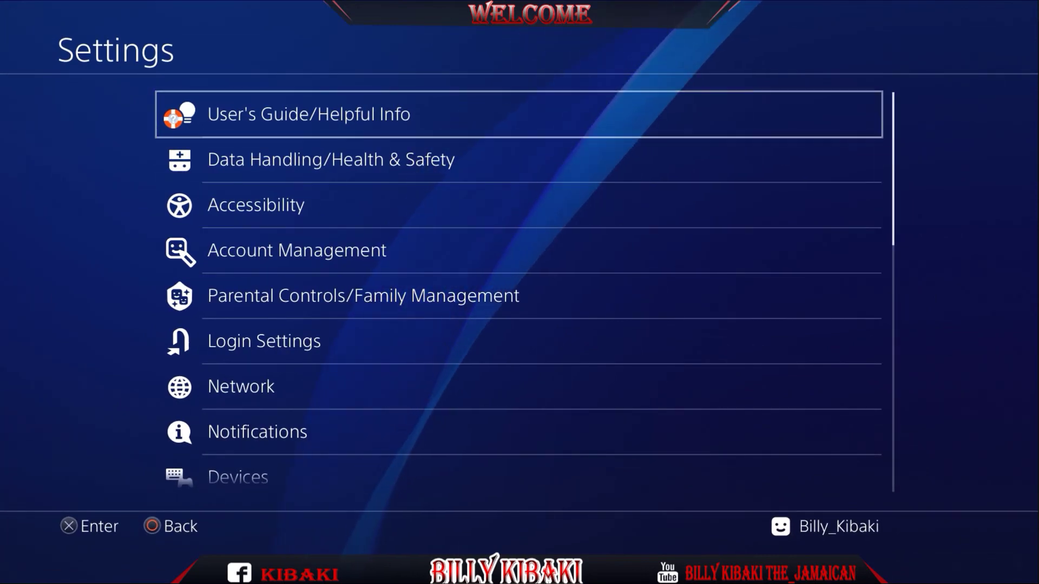
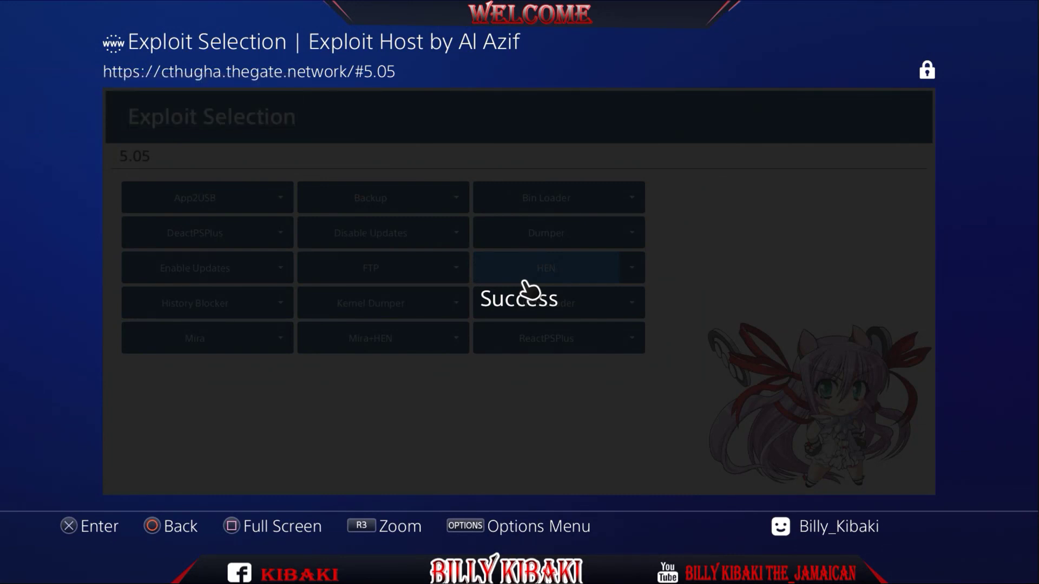
# Close the exploit page and open Settings from the home screen.
pyautogui.press('super')
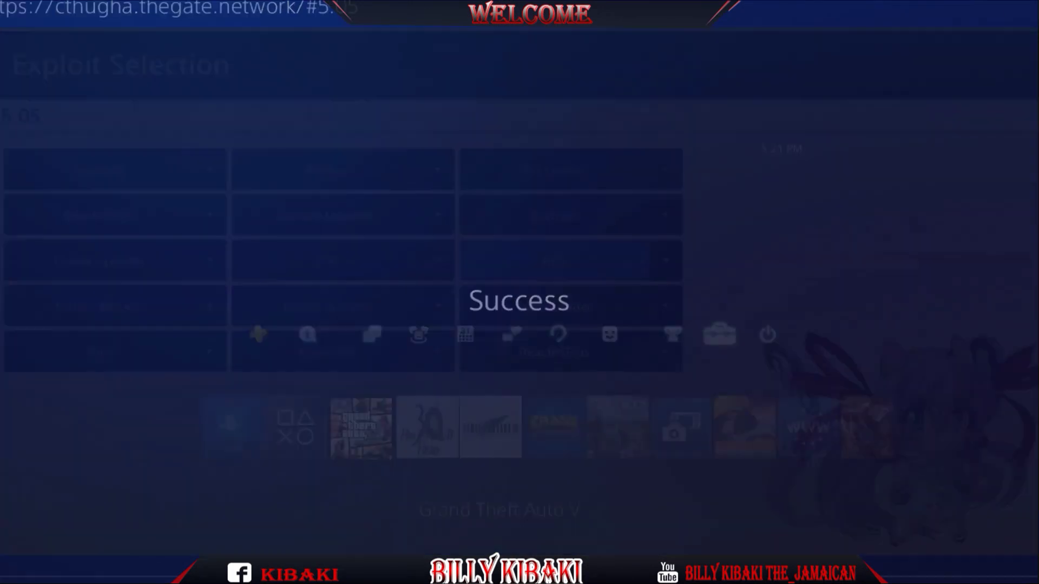
pyautogui.press('Right')
pyautogui.press('Right')
pyautogui.press('Right')
pyautogui.press('Right')
pyautogui.press('Right')
pyautogui.press('Right')
pyautogui.press('Right')
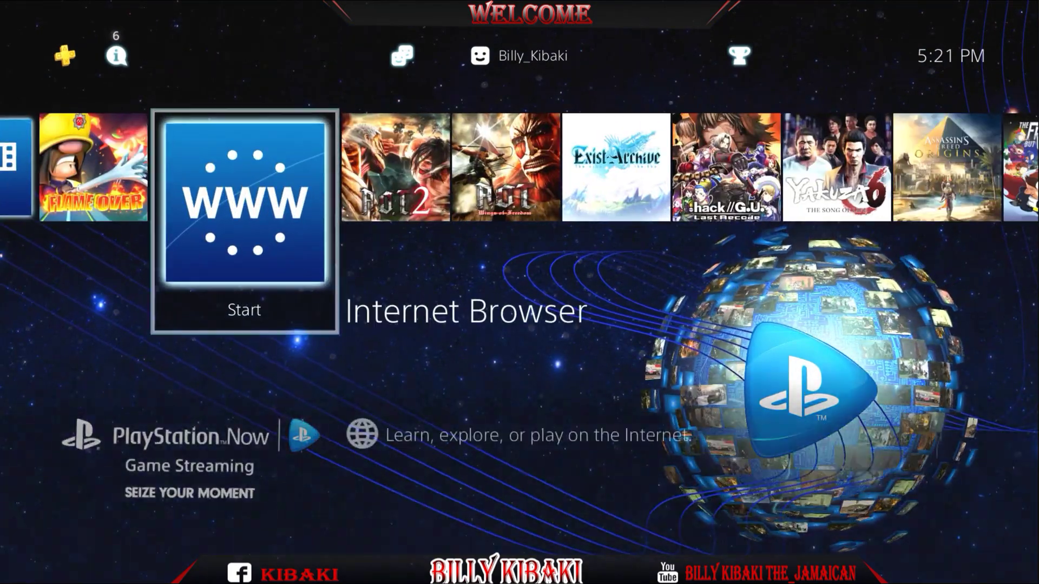
pyautogui.press('Up')
pyautogui.press('Left')
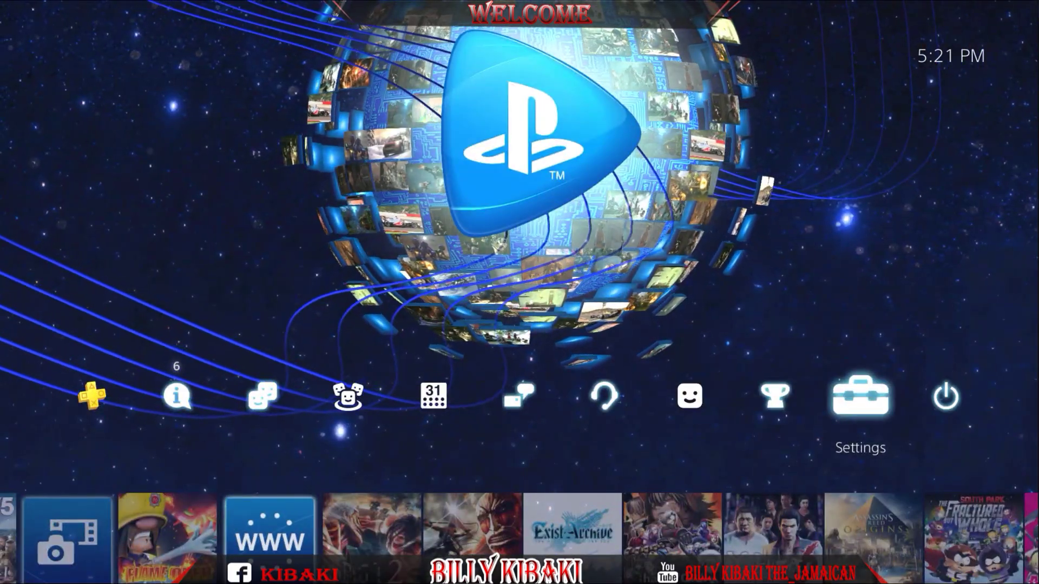
pyautogui.press('Return')
# Go to Debug Settings > Game > Package Installer.
pyautogui.press('Down')
pyautogui.press('Down')
pyautogui.press('Down')
pyautogui.press('Down')
pyautogui.press('Down')
pyautogui.press('Down')
pyautogui.press('Down')
pyautogui.press('Down')
pyautogui.press('Down')
pyautogui.press('Down')
pyautogui.press('Down')
pyautogui.press('Down')
pyautogui.press('Down')
pyautogui.press('Down')
pyautogui.press('Down')
pyautogui.press('Down')
pyautogui.press('Down')
pyautogui.press('Down')
pyautogui.press('Down')
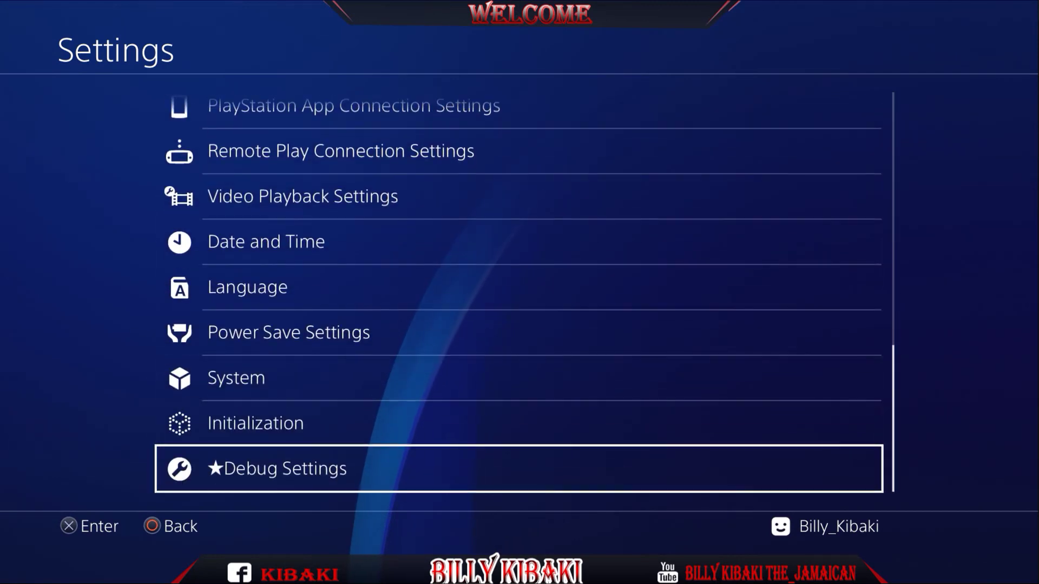
pyautogui.press('Return')
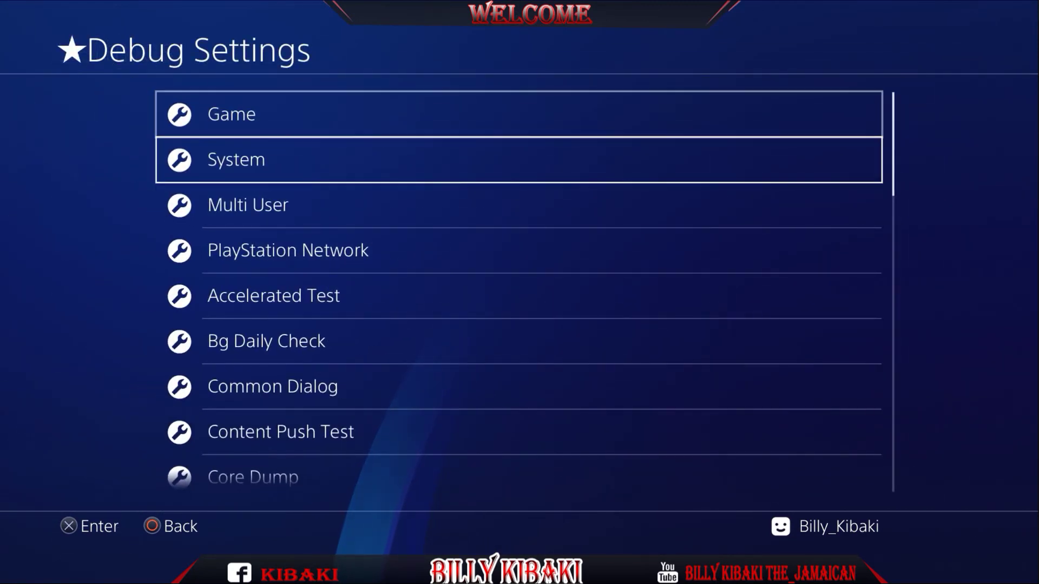
pyautogui.press('Up')
pyautogui.press('Return')
pyautogui.press('Down')
pyautogui.press('Return')
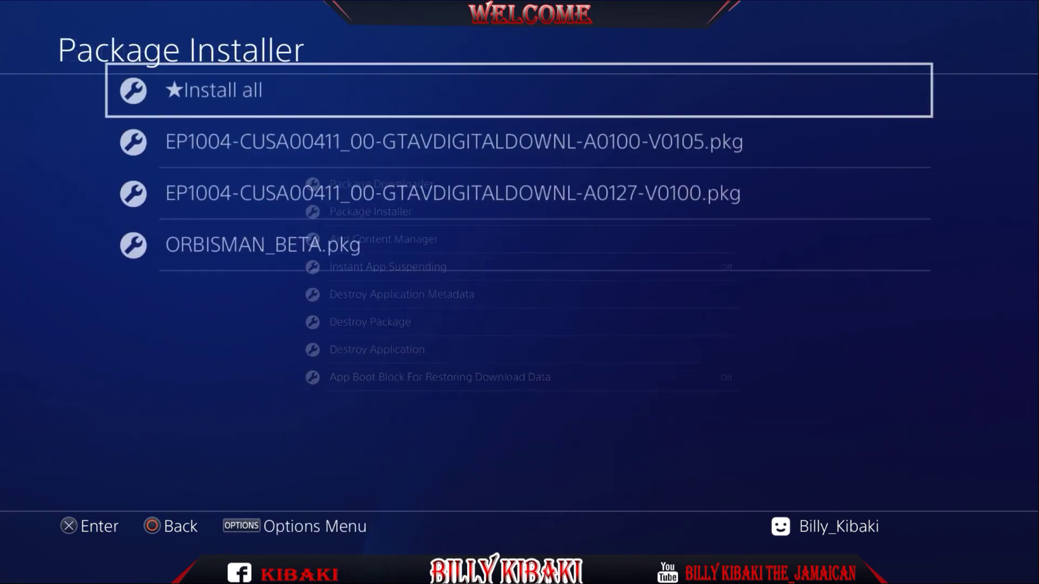
# Install ORBISMAN_BETA.pkg, then highlight the new ORBISMAN (BETA) tile on the home screen.
pyautogui.press('Down')
pyautogui.press('Down')
pyautogui.press('Down')
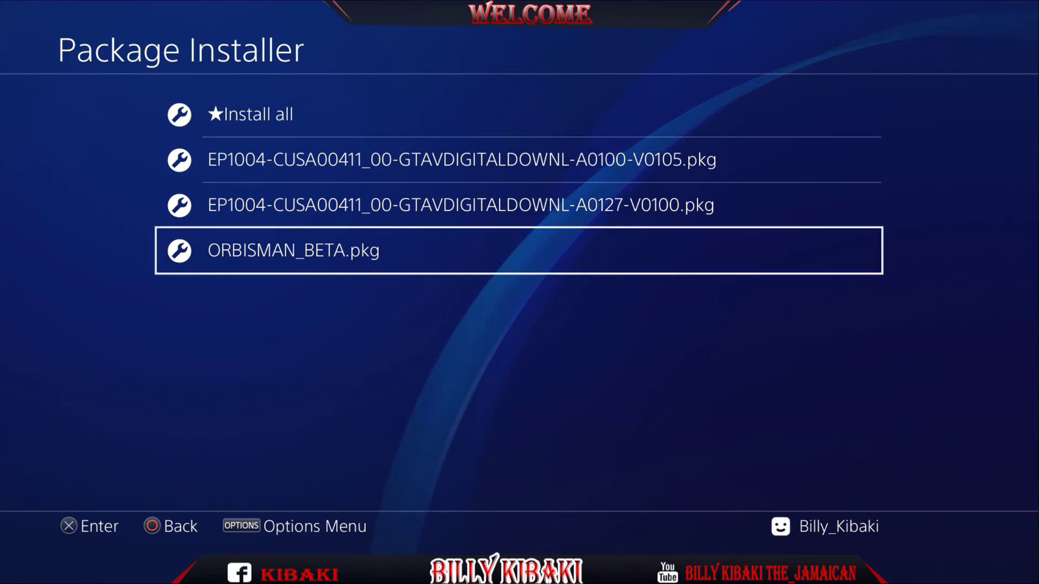
pyautogui.press('Return')
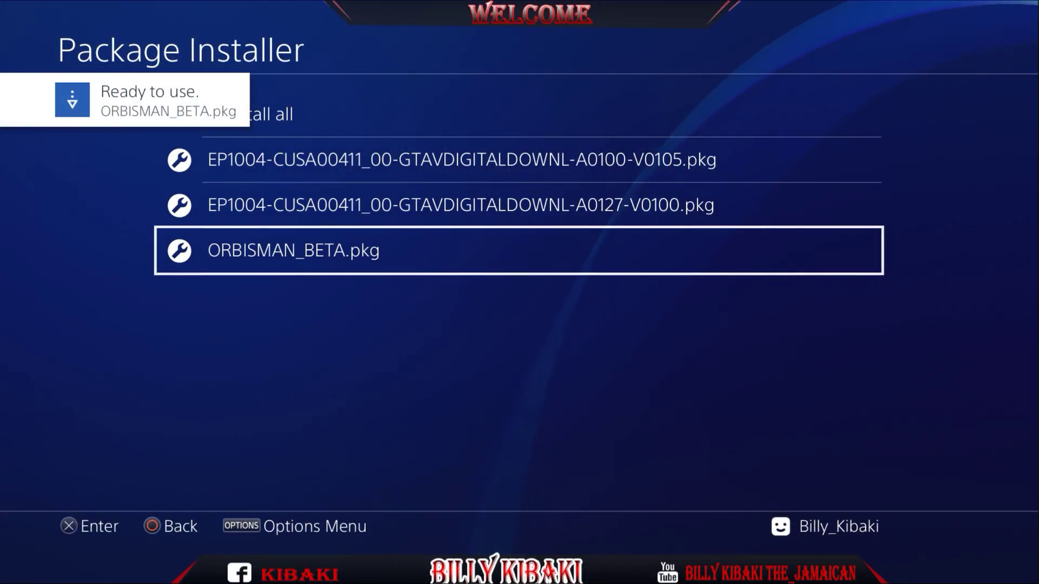
pyautogui.press('Escape')
pyautogui.press('Escape')
pyautogui.press('Escape')
pyautogui.press('Escape')
pyautogui.press('Down')
pyautogui.press('Left')
pyautogui.press('Left')
pyautogui.press('Left')
pyautogui.press('Left')
pyautogui.press('Left')
pyautogui.press('Left')
pyautogui.press('Left')
pyautogui.press('Left')
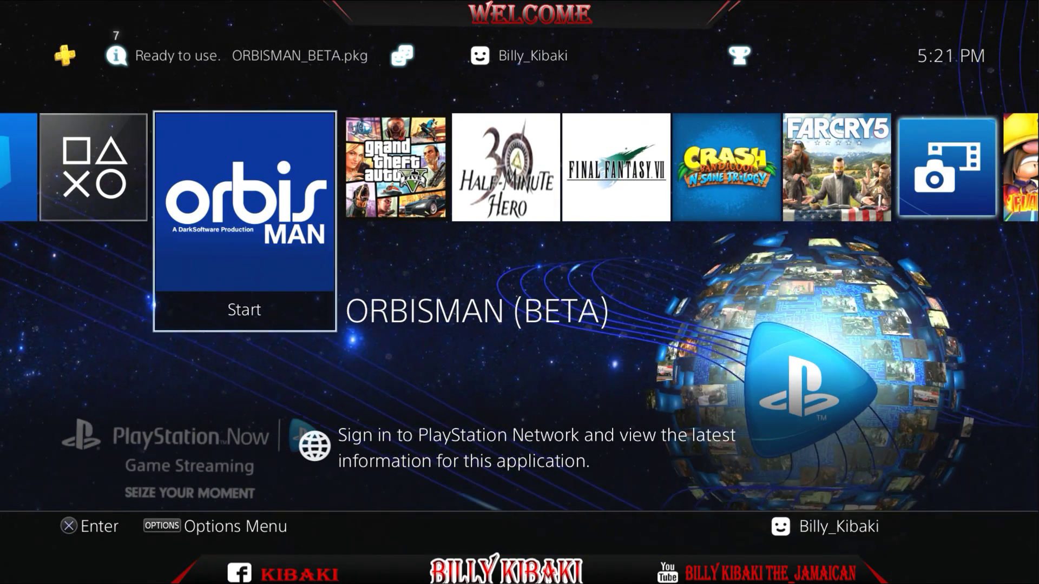
# Launch ORBISMAN (BETA) and wait for its Homebrew menu to load.
pyautogui.press('Return')
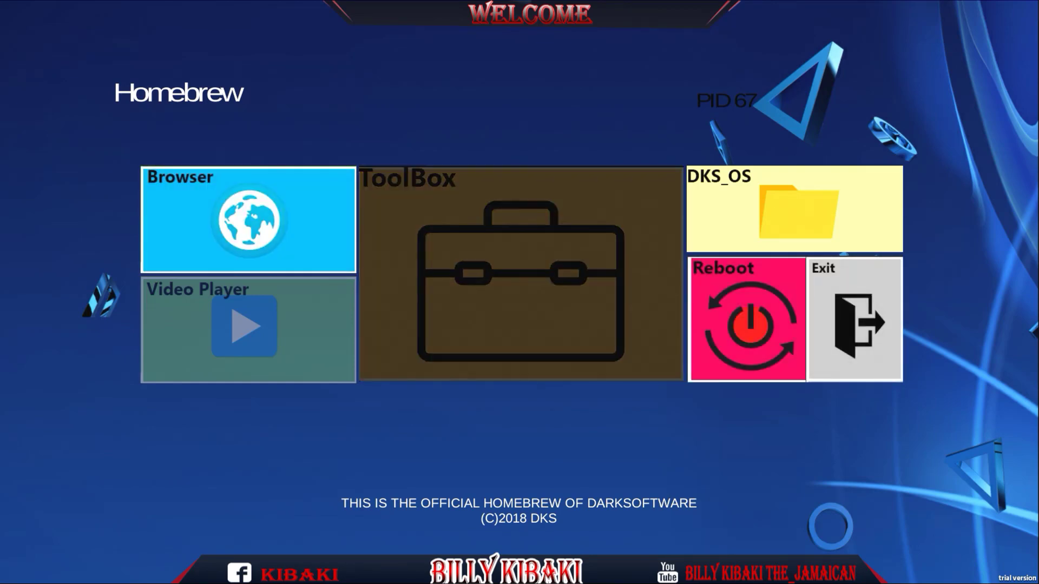
# Open and close OrbisMan's Browser, then launch the DKS_OS tile.
pyautogui.press('Return')
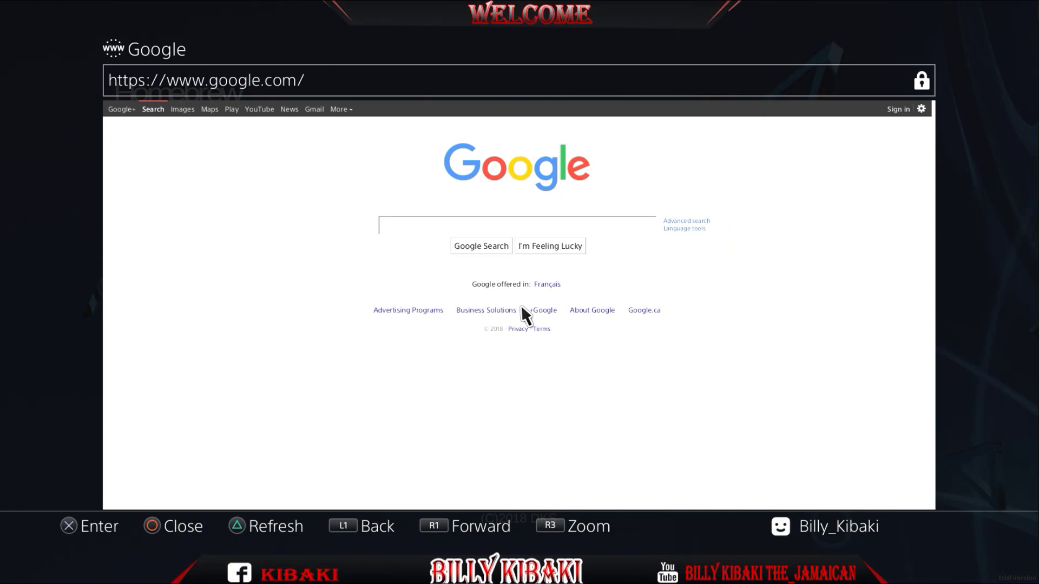
pyautogui.press('Escape')
pyautogui.press('Left')
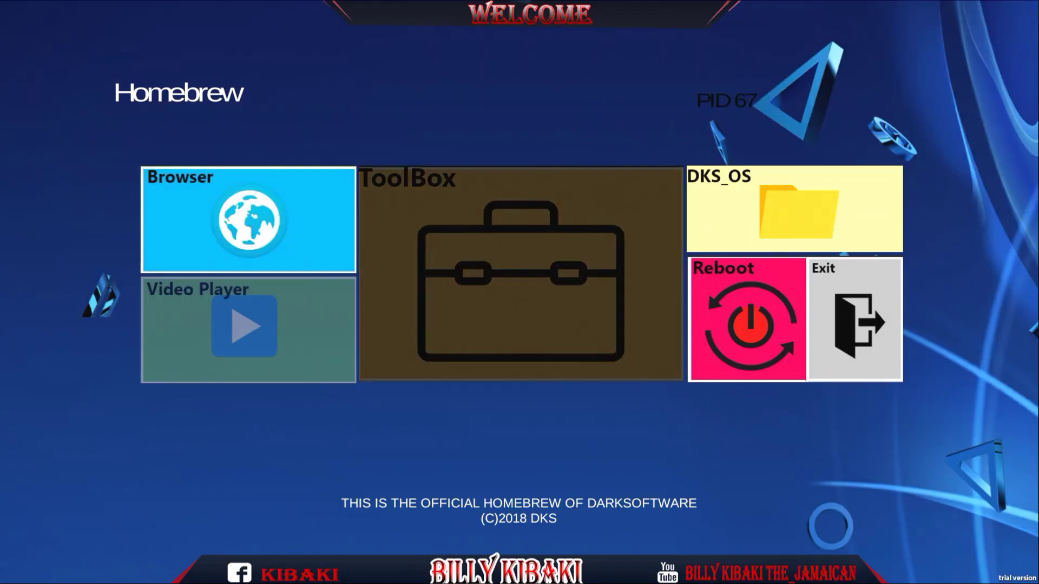
pyautogui.press('Right')
pyautogui.press('Up')
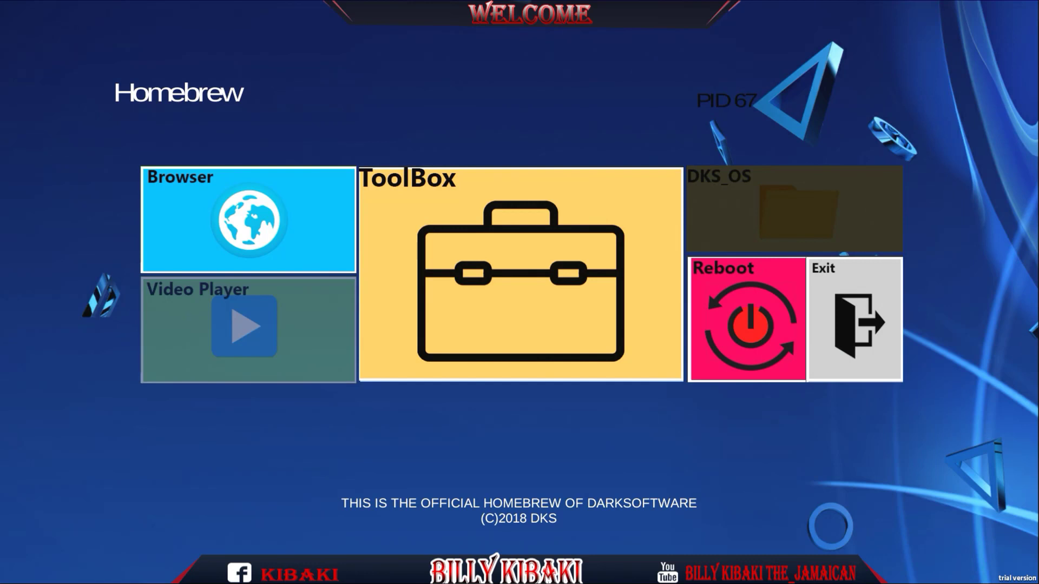
pyautogui.press('Return')
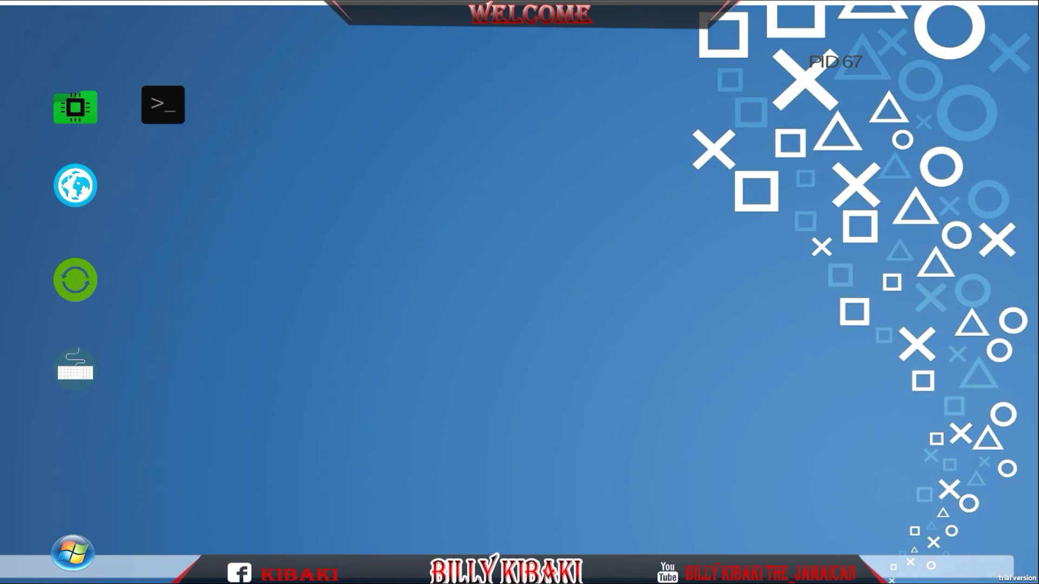
# Cycle through the DKS_OS desktop icons and open the chip-folder file manager.
pyautogui.press('Down')
pyautogui.press('Down')
pyautogui.press('Down')
pyautogui.press('Up')
pyautogui.press('Up')
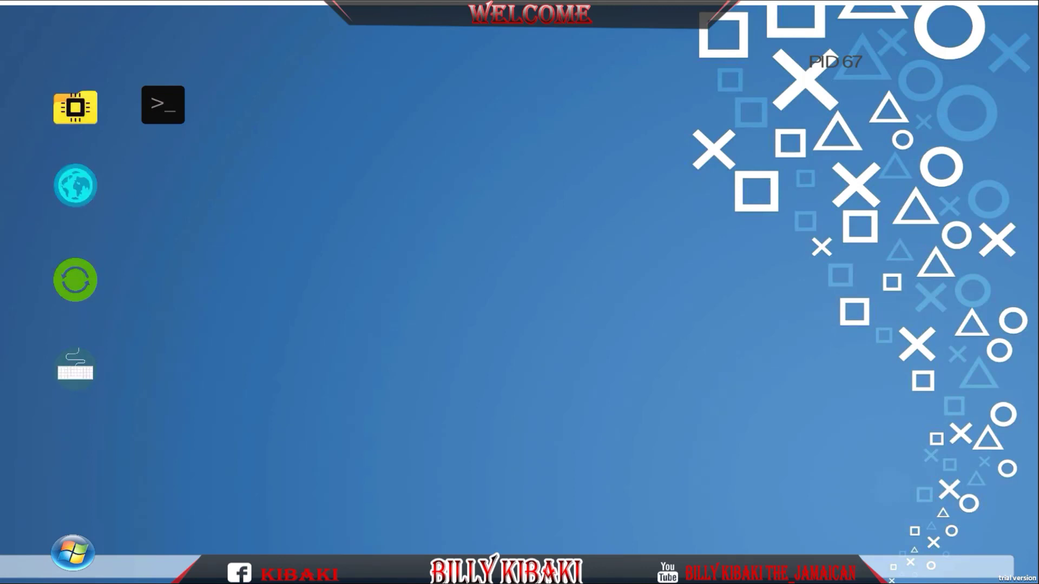
pyautogui.press('Down')
pyautogui.press('Up')
pyautogui.press('Down')
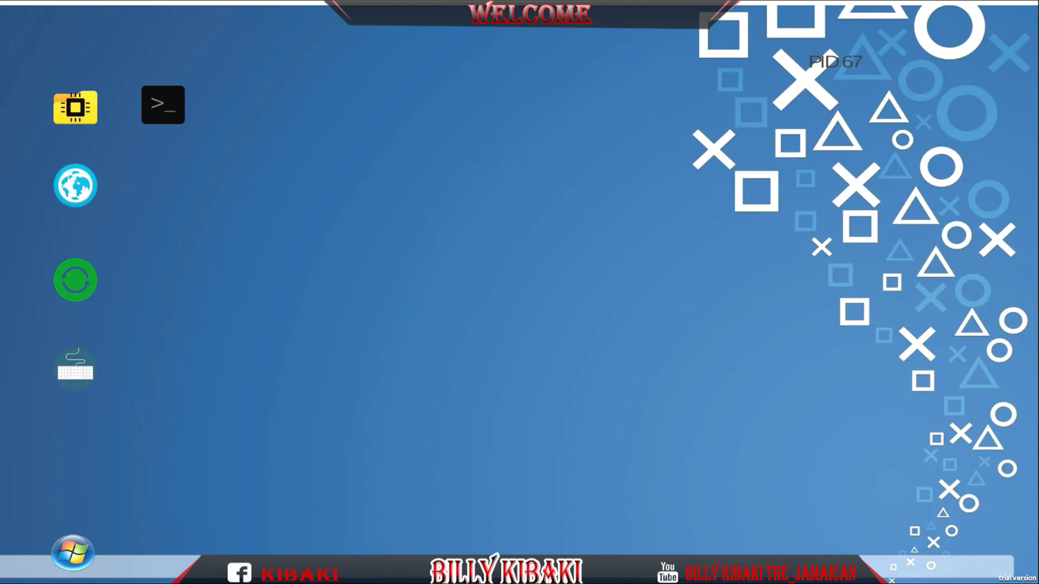
pyautogui.press('Up')
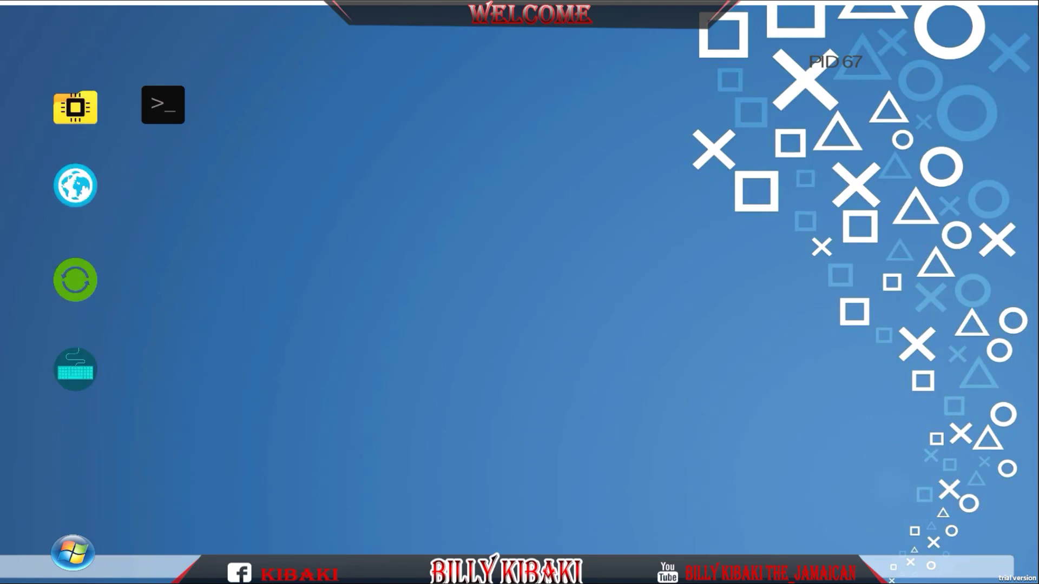
pyautogui.press('Down')
pyautogui.press('Up')
pyautogui.press('Up')
pyautogui.press('Down')
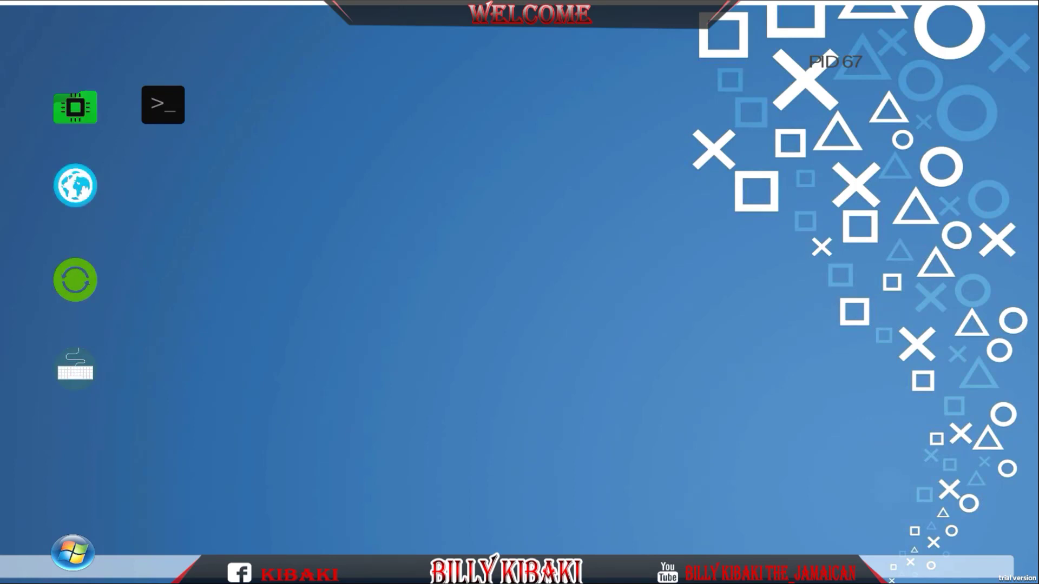
pyautogui.press('Return')
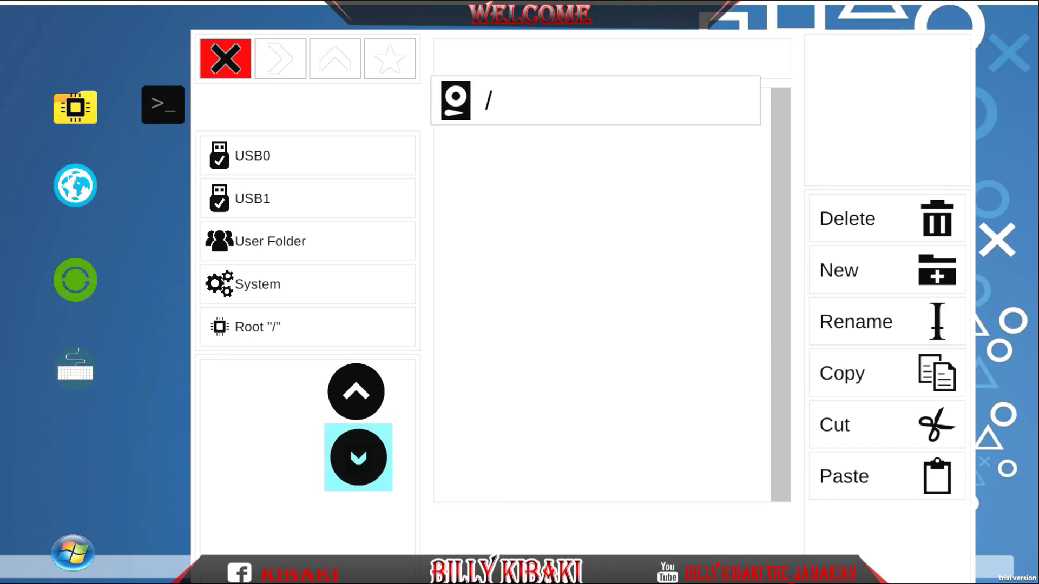
# View USB0, USB1, User Folder, System and finally the root "/" drive in the file manager.
pyautogui.press('Up')
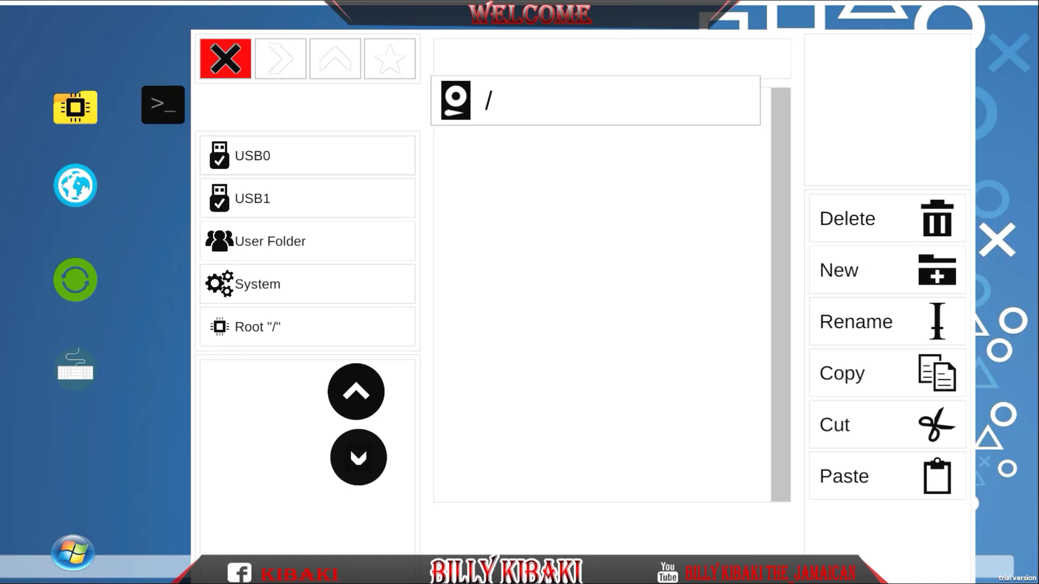
pyautogui.press('Return')
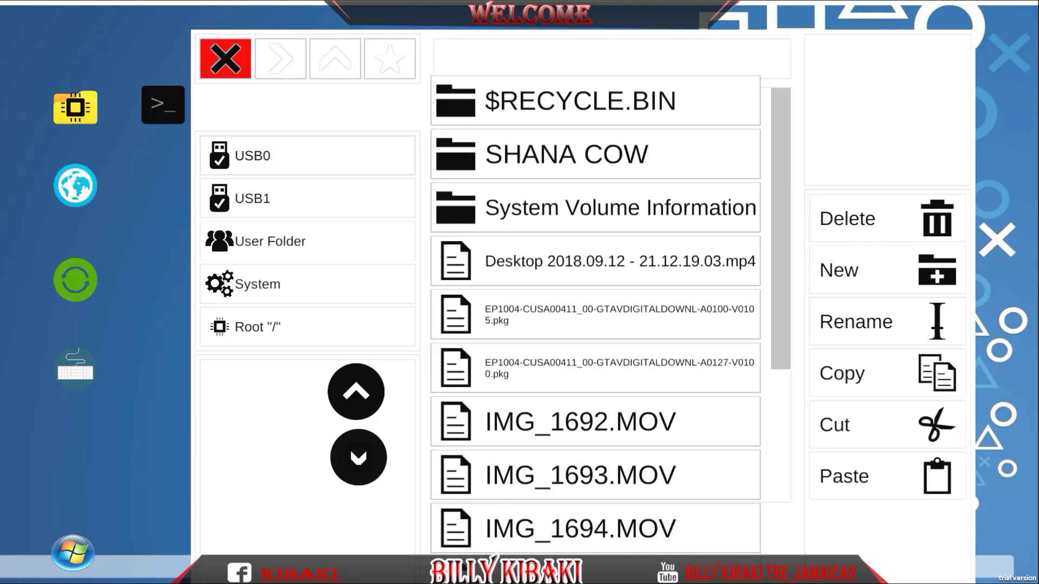
pyautogui.press('Down')
pyautogui.press('Return')
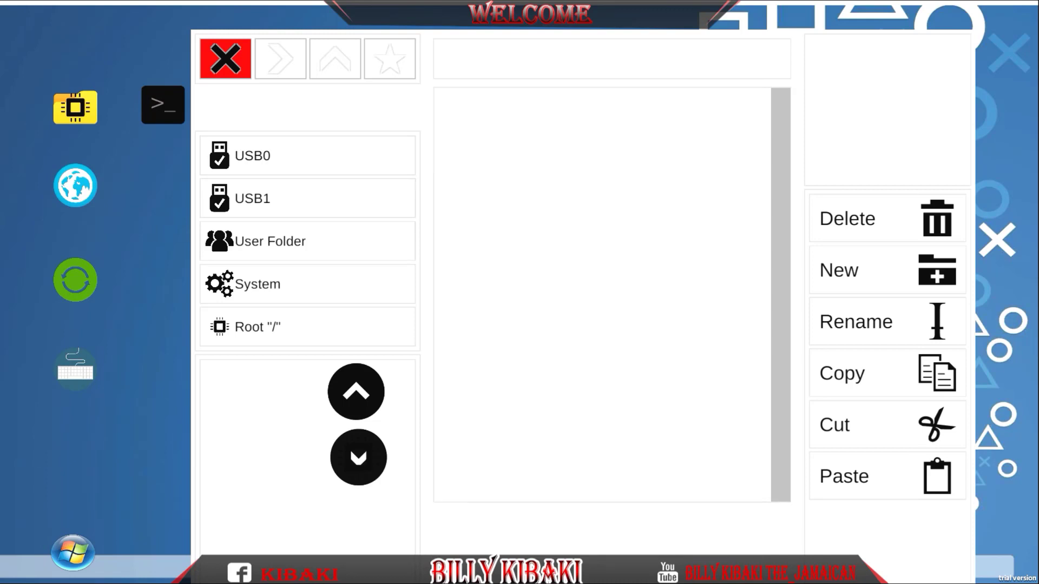
pyautogui.press('Down')
pyautogui.press('Return')
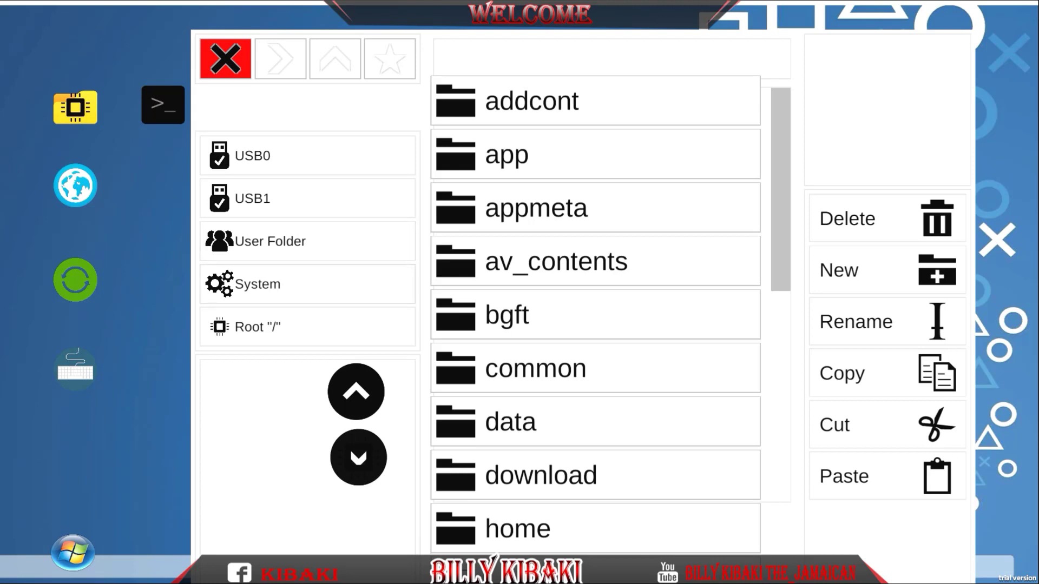
pyautogui.press('Down')
pyautogui.press('Return')
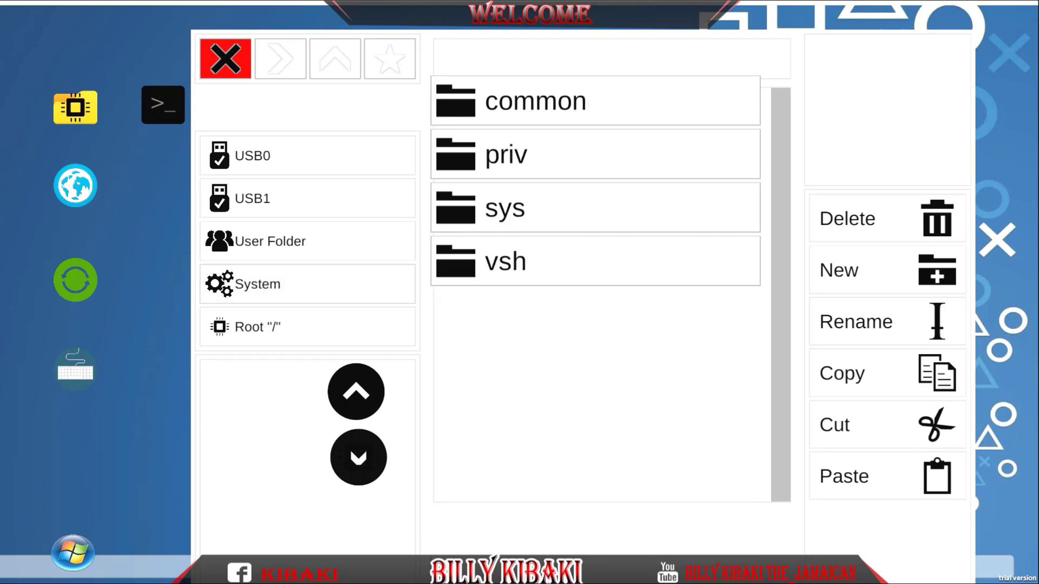
pyautogui.press('Down')
pyautogui.press('Return')
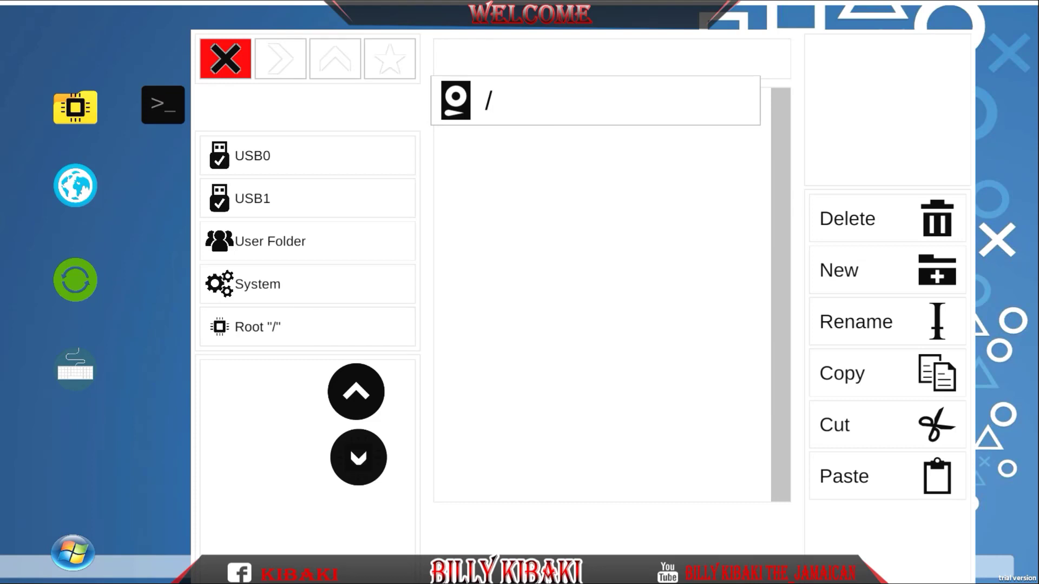
# Close the file manager window and shut down the running OrbisMan app.
pyautogui.click(225, 58)
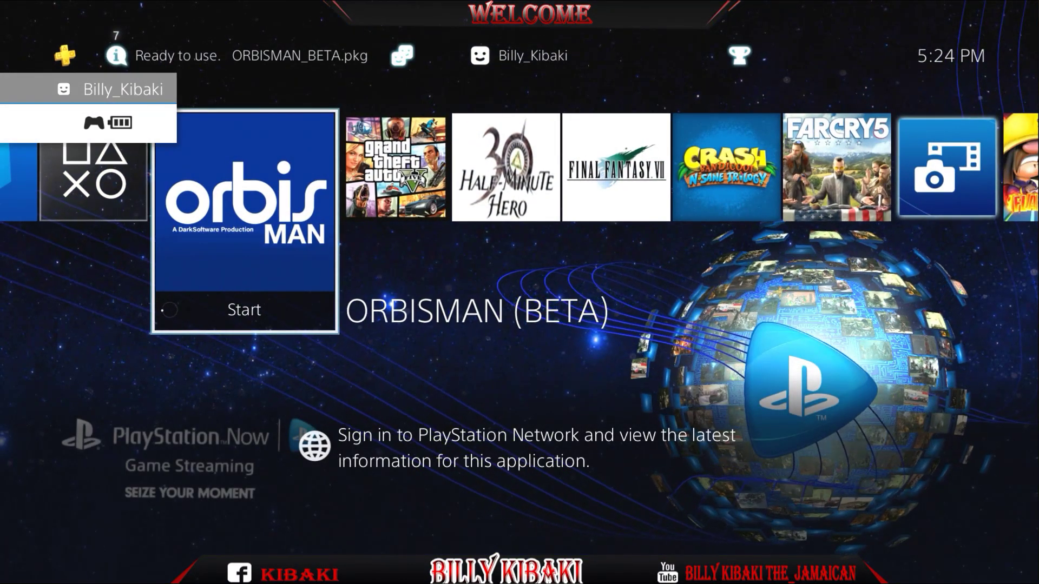
pyautogui.press('Escape')
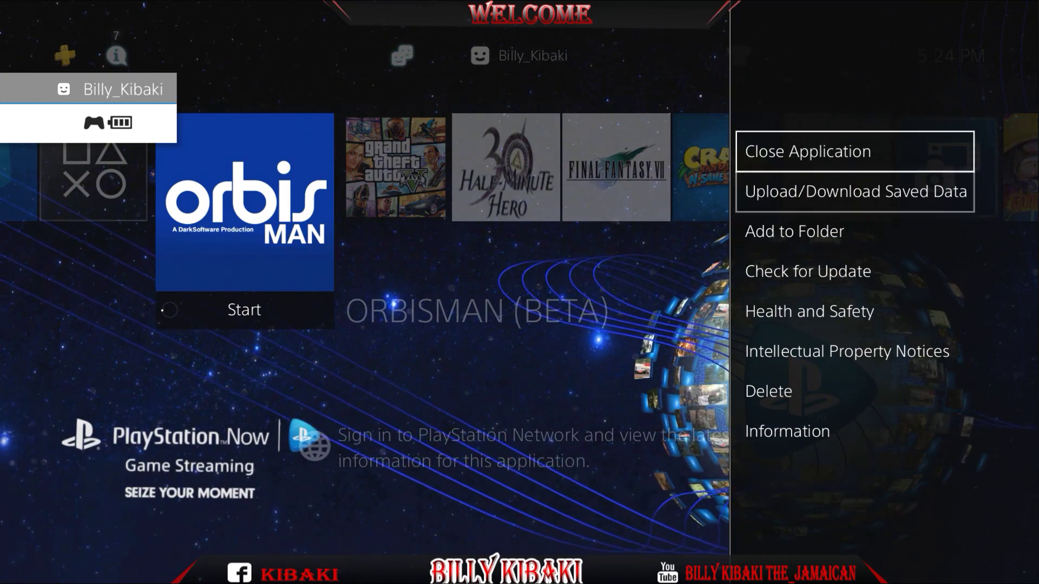
pyautogui.press('Return')
pyautogui.press('Return')
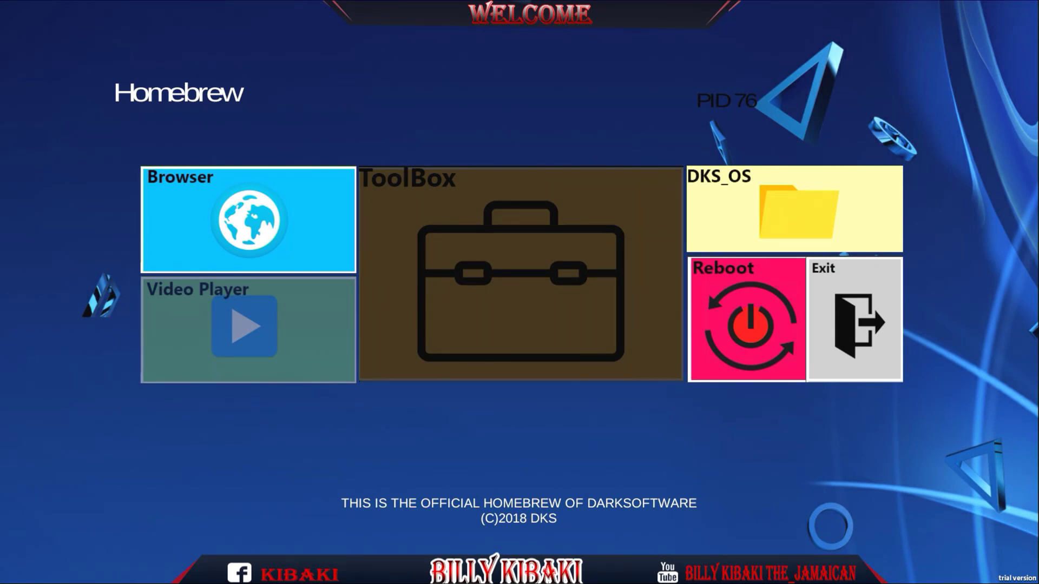
# Open the ToolBox tile from OrbisMan's Homebrew menu.
pyautogui.press('Return')
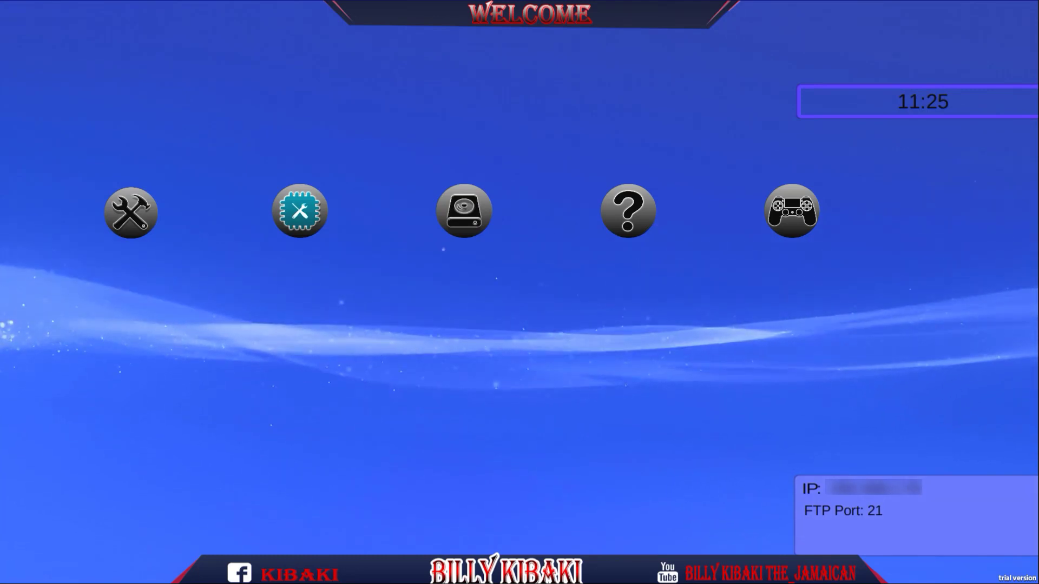
# In the first tool category, set Music's Audio option to DISABLE.
pyautogui.press('Left')
pyautogui.press('Left')
pyautogui.press('Left')
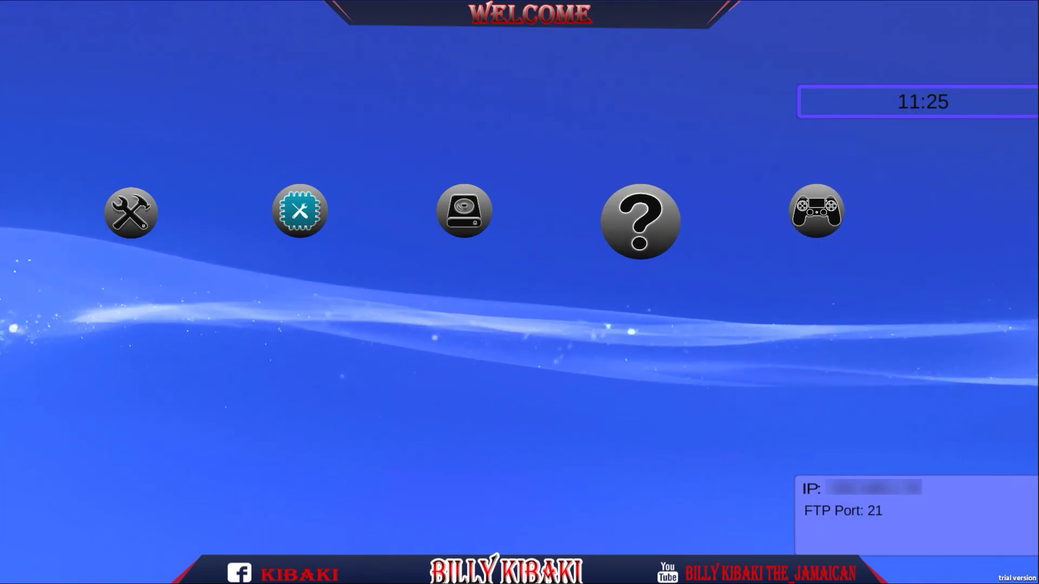
pyautogui.press('Left')
pyautogui.press('Left')
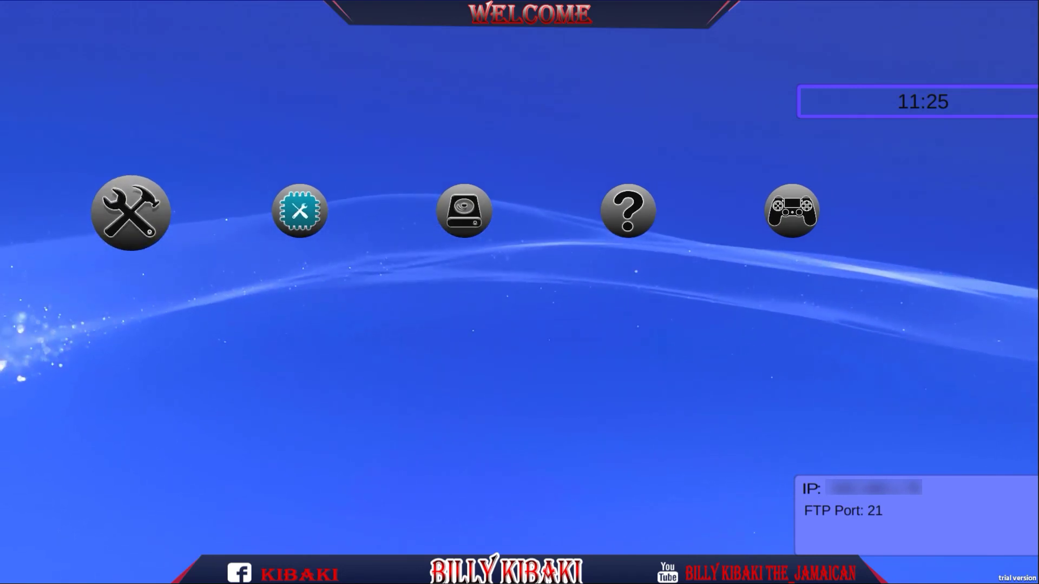
pyautogui.press('Down')
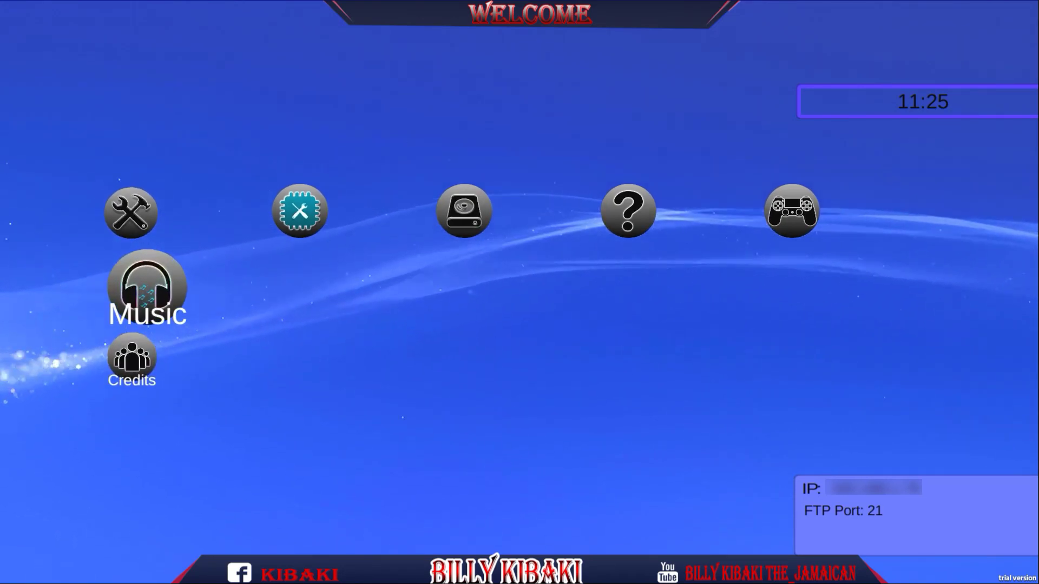
pyautogui.press('Return')
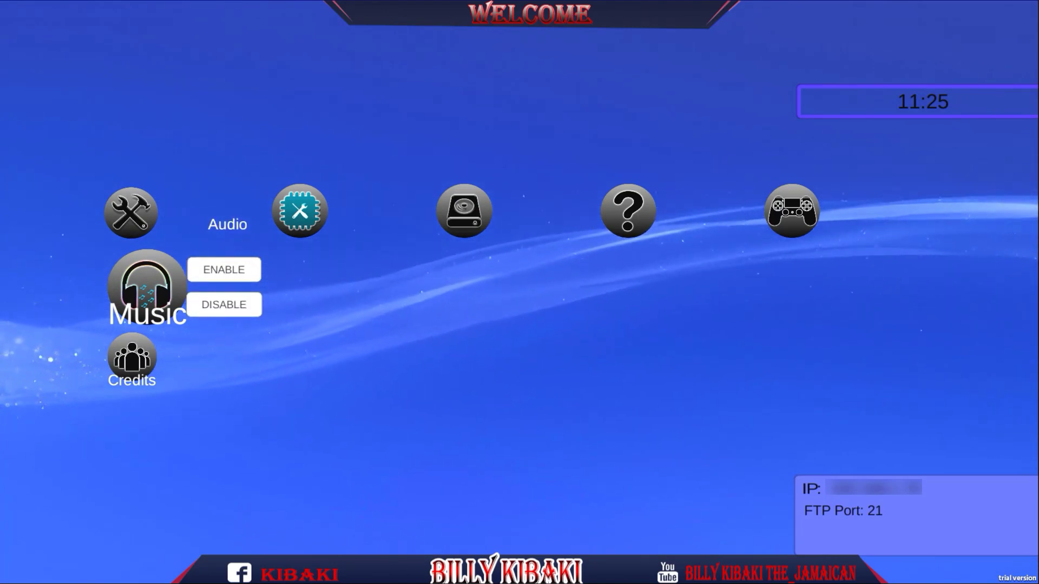
pyautogui.press('Right')
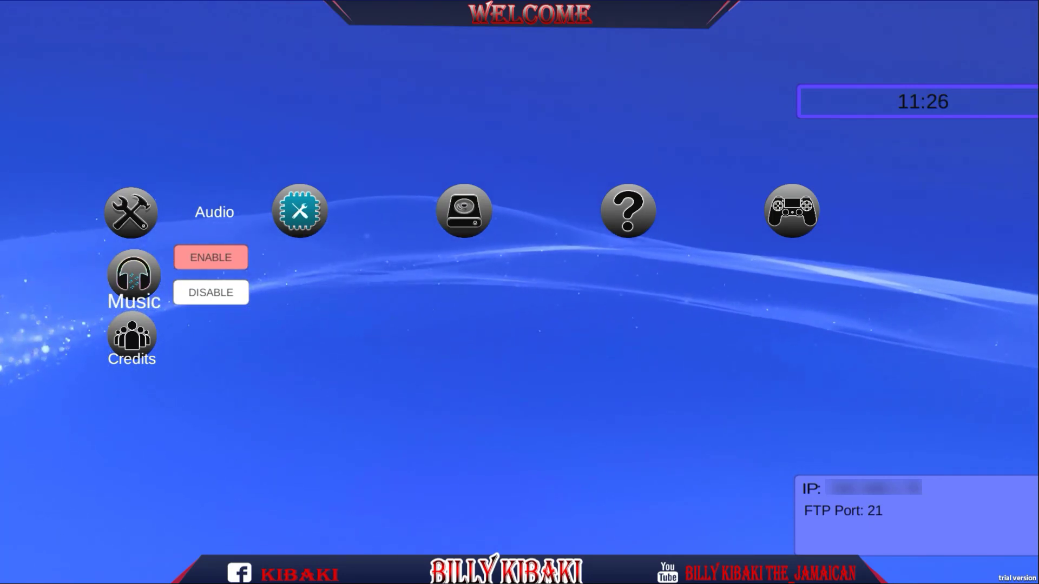
pyautogui.press('Down')
pyautogui.press('Return')
# Open the Homebrew Credits page, scroll down to the Testers list, and close it.
pyautogui.press('Down')
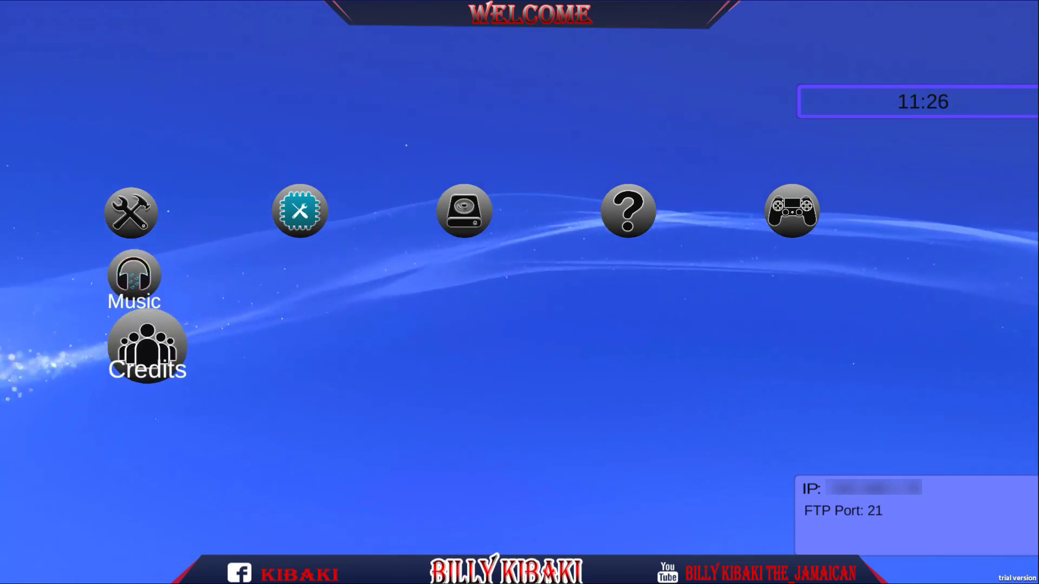
pyautogui.press('Return')
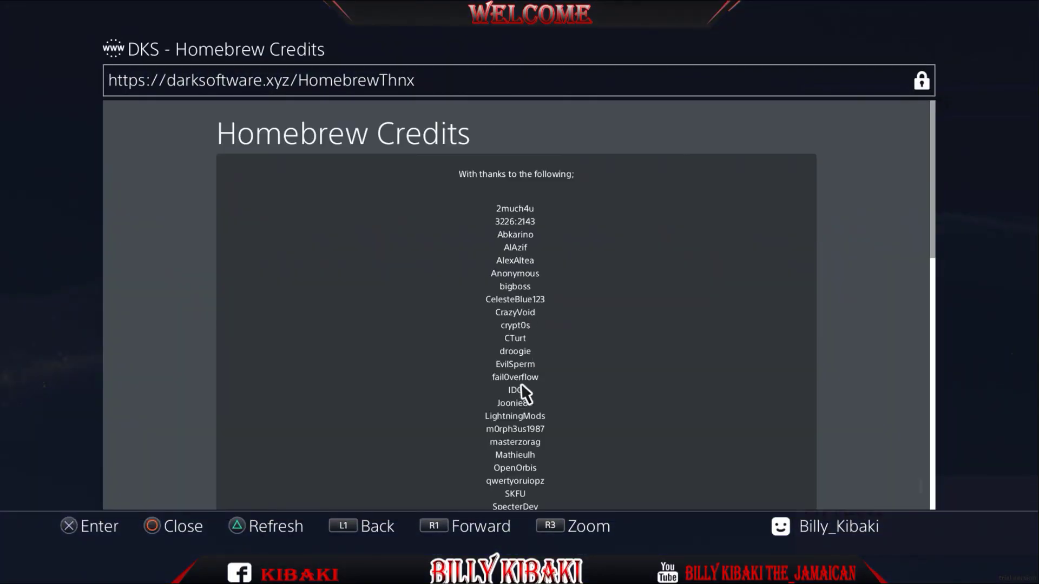
pyautogui.scroll(-10, 521, 508)
pyautogui.scroll(-3, 516, 508)
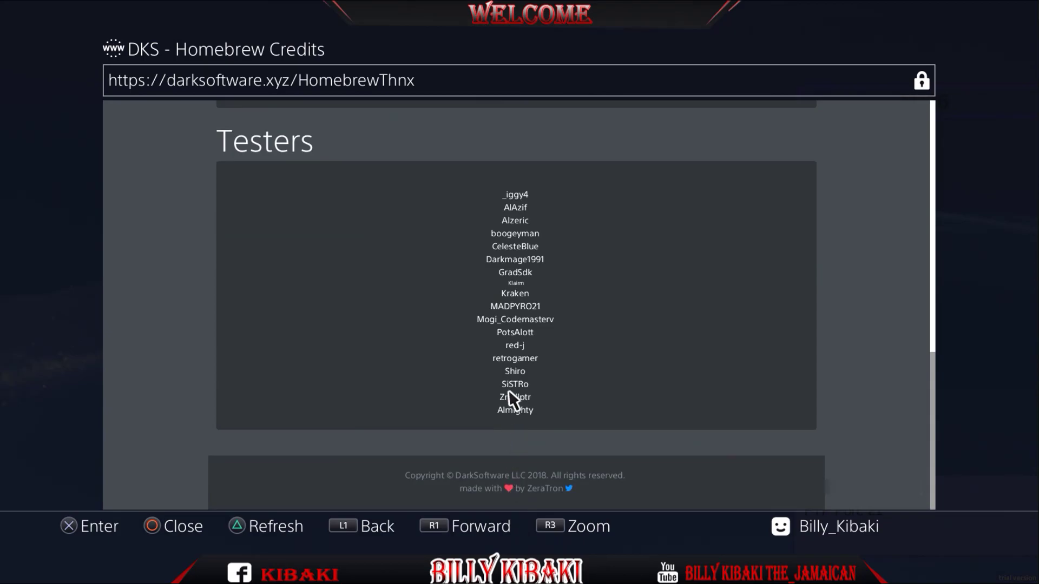
pyautogui.press('Escape')
# Move to the chip category and step through Dump Kernel, Dump Menu, Spoof Target, Spoof FW, UART Settings.
pyautogui.press('Up')
pyautogui.press('Up')
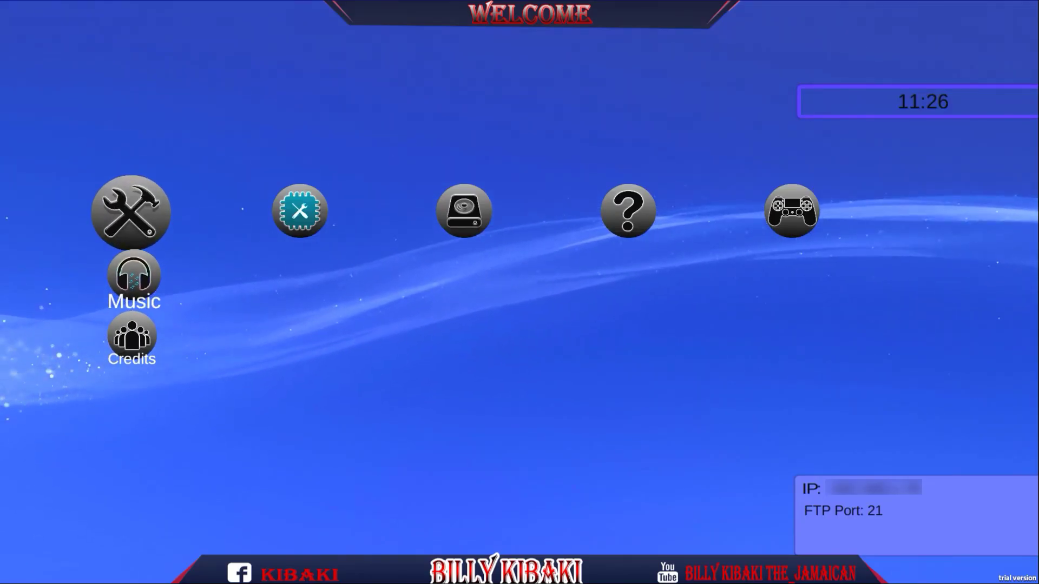
pyautogui.press('Right')
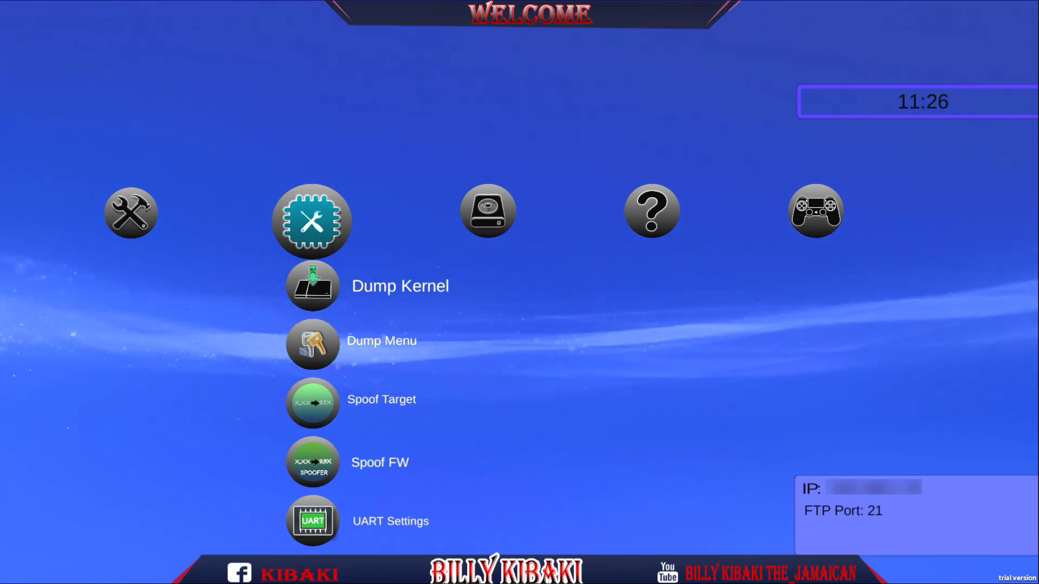
pyautogui.press('Down')
pyautogui.press('Down')
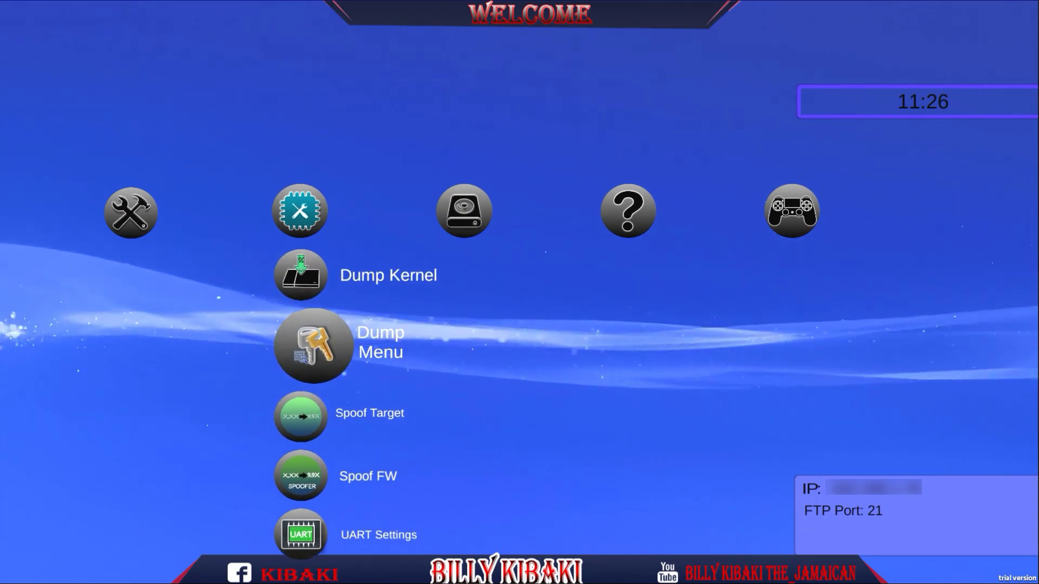
pyautogui.press('Down')
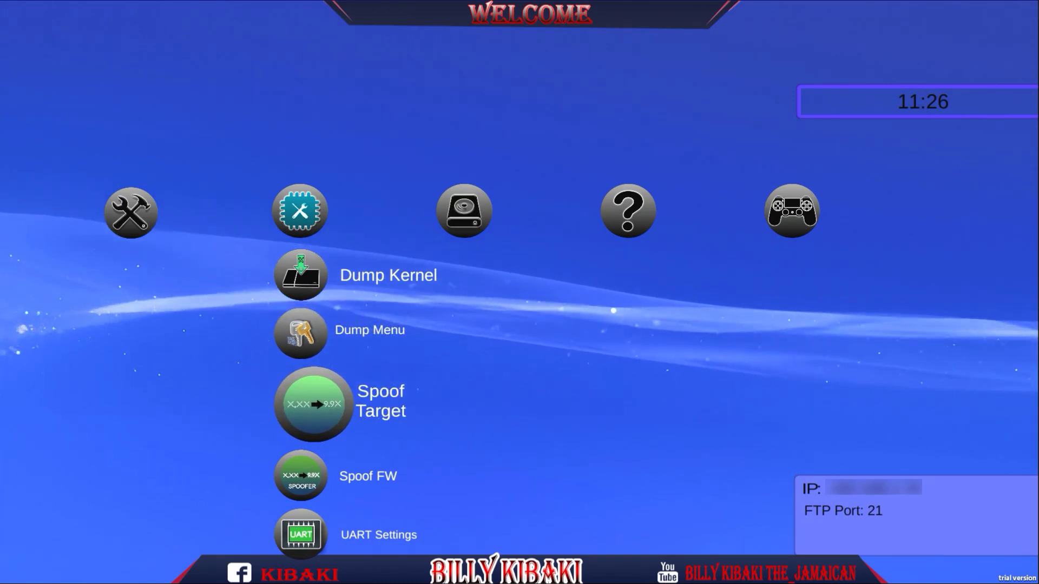
pyautogui.press('Down')
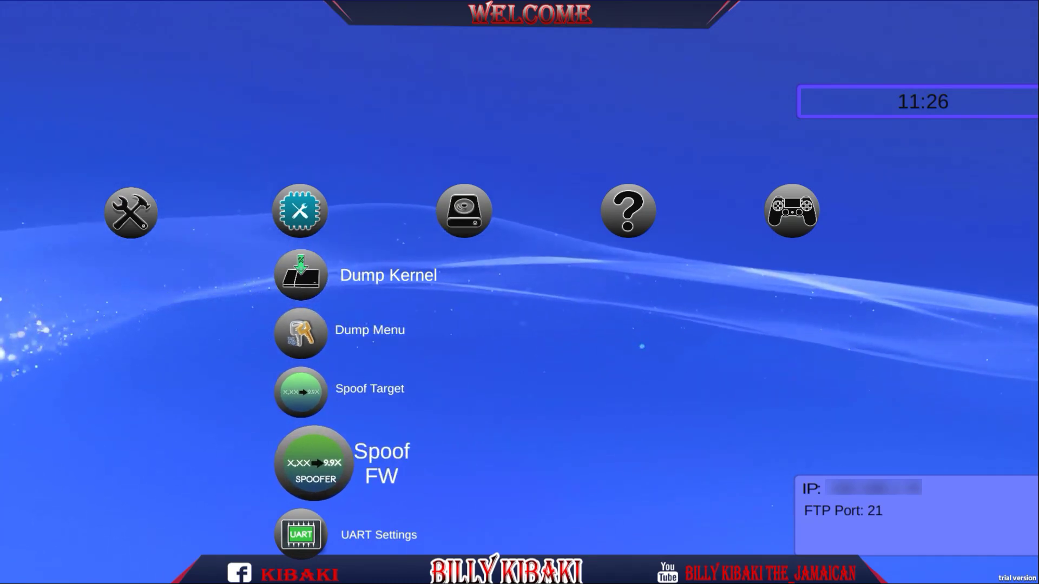
pyautogui.press('Down')
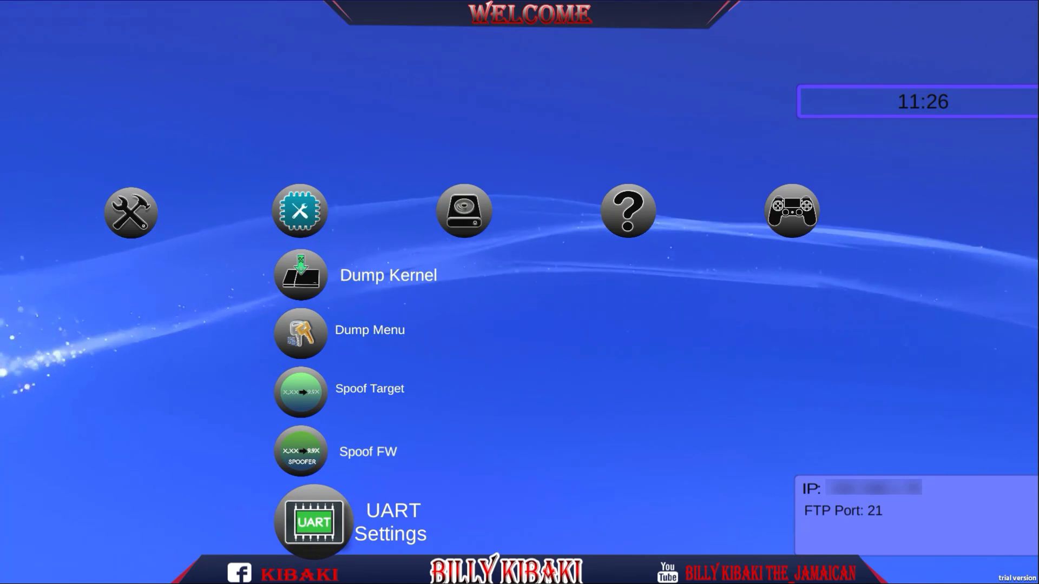
pyautogui.press('Down')
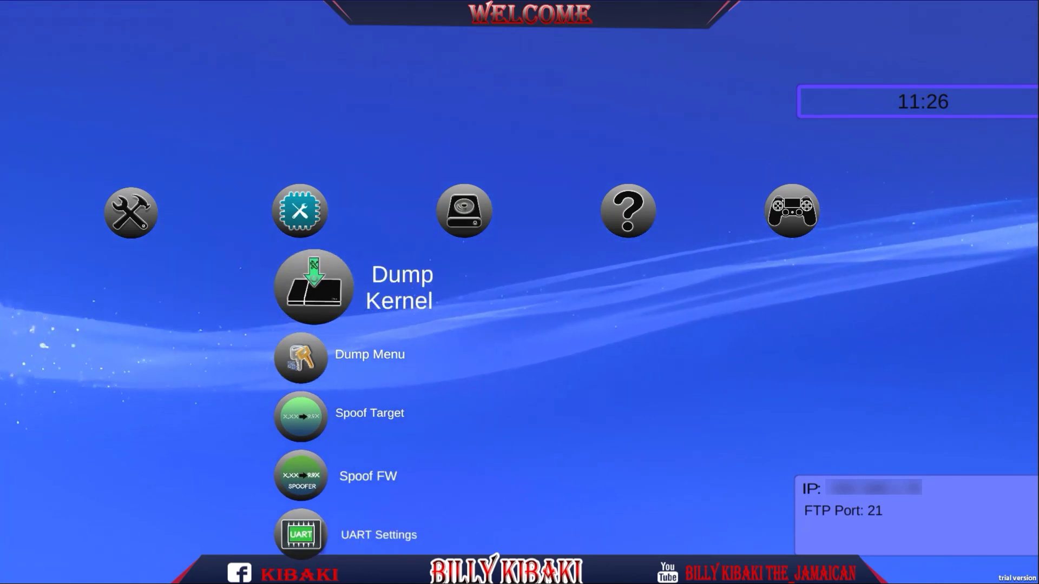
pyautogui.press('Down')
pyautogui.press('Down')
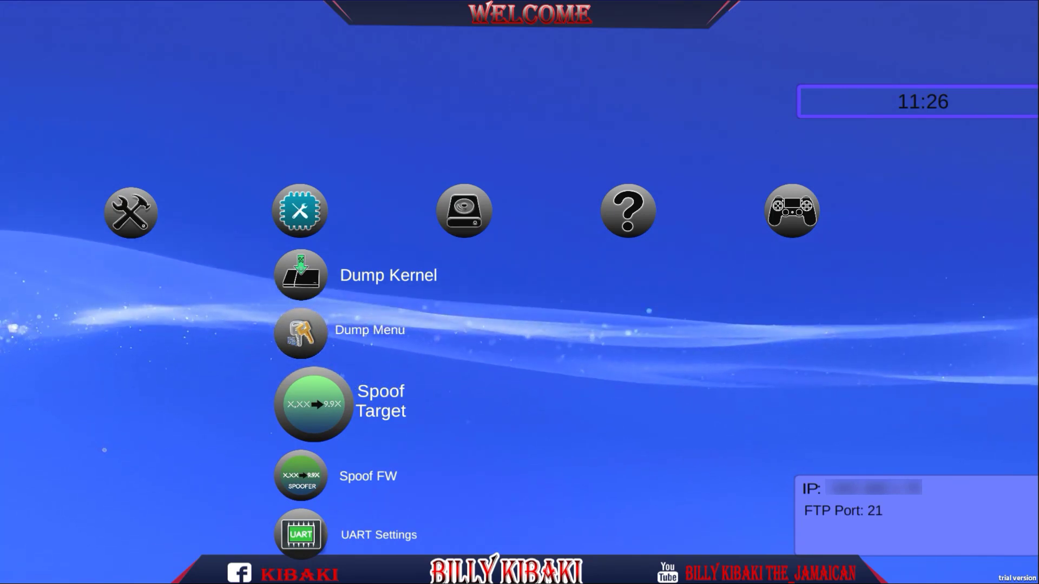
# Review the Spoof Target ID choices, including Testkit, and the Spoof FW values 9.99, 5.55 and 10.
pyautogui.press('Return')
pyautogui.press('Right')
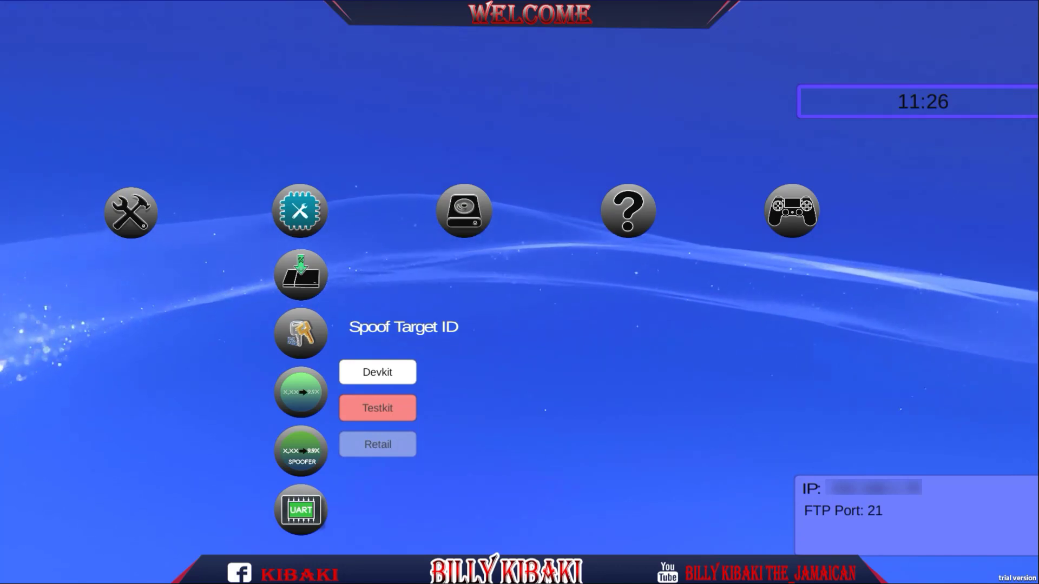
pyautogui.press('Down')
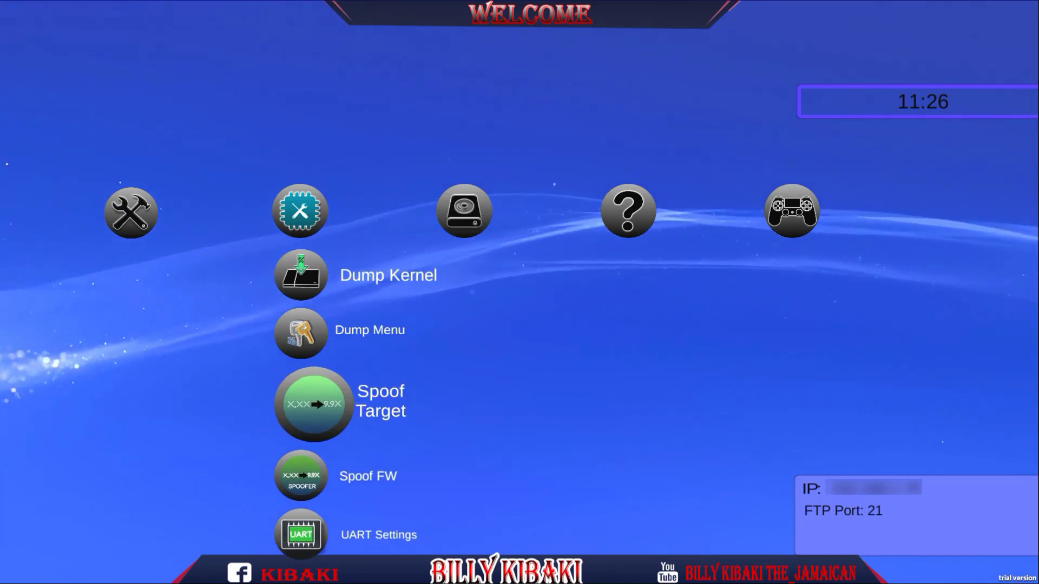
pyautogui.press('Return')
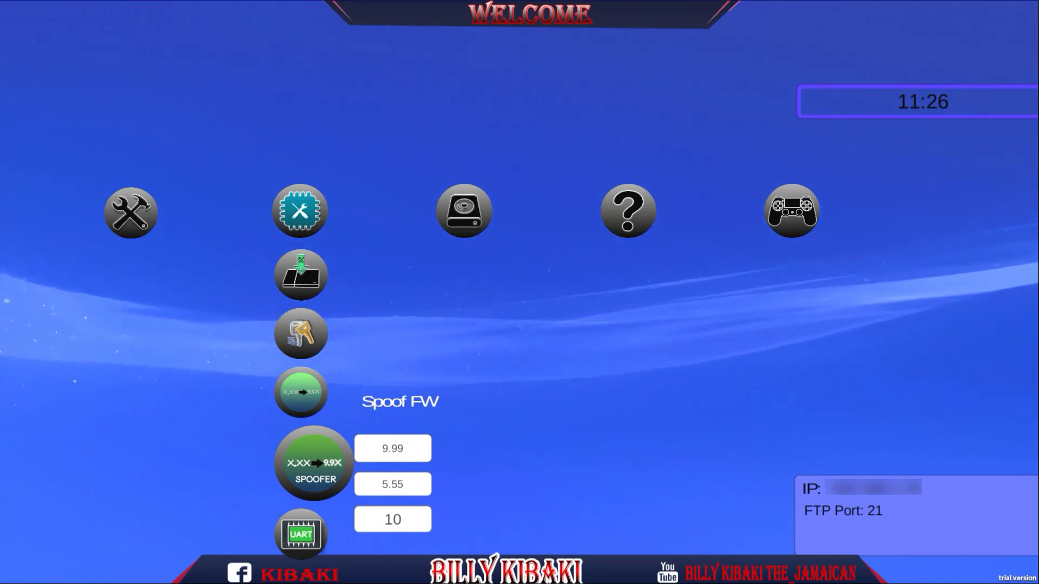
# Show the UART Settings On/Off options, then close them back to the dump and spoof list.
pyautogui.click(301, 534)
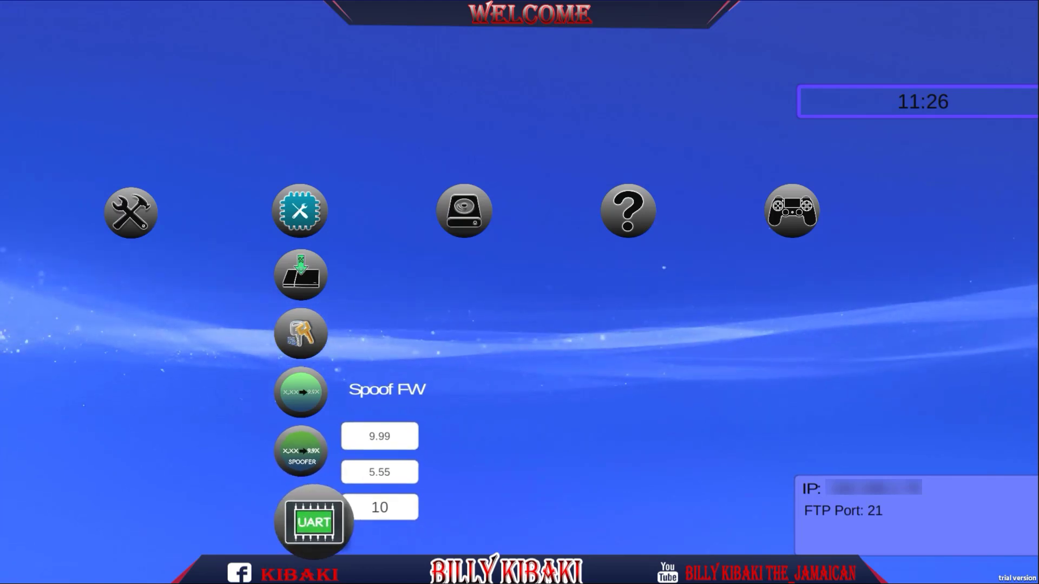
pyautogui.press('Up')
pyautogui.press('Escape')
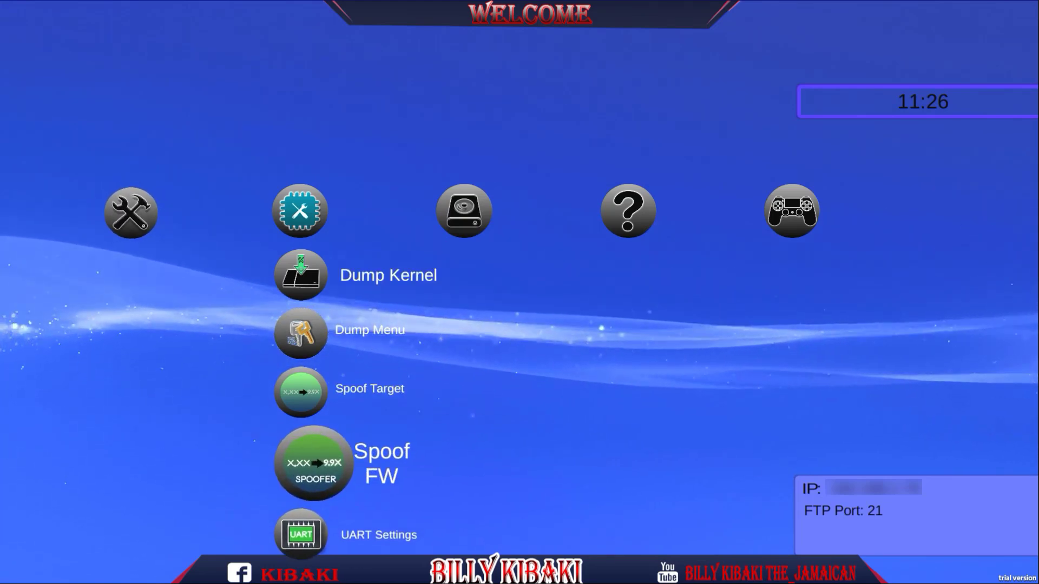
pyautogui.press('Down')
pyautogui.press('Return')
pyautogui.press('Up')
pyautogui.press('Up')
pyautogui.press('Up')
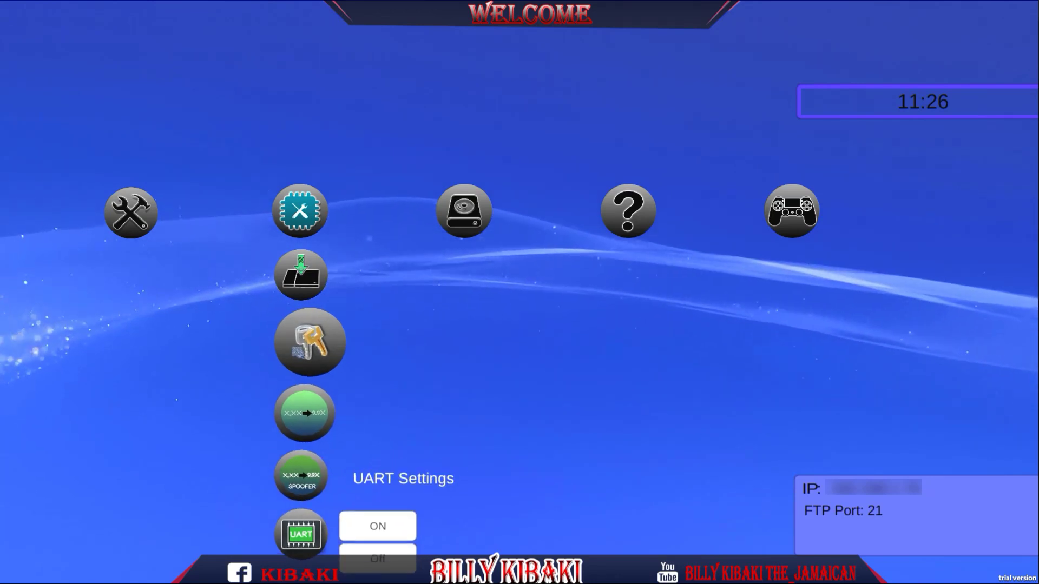
pyautogui.press('Down')
pyautogui.press('Down')
pyautogui.press('Escape')
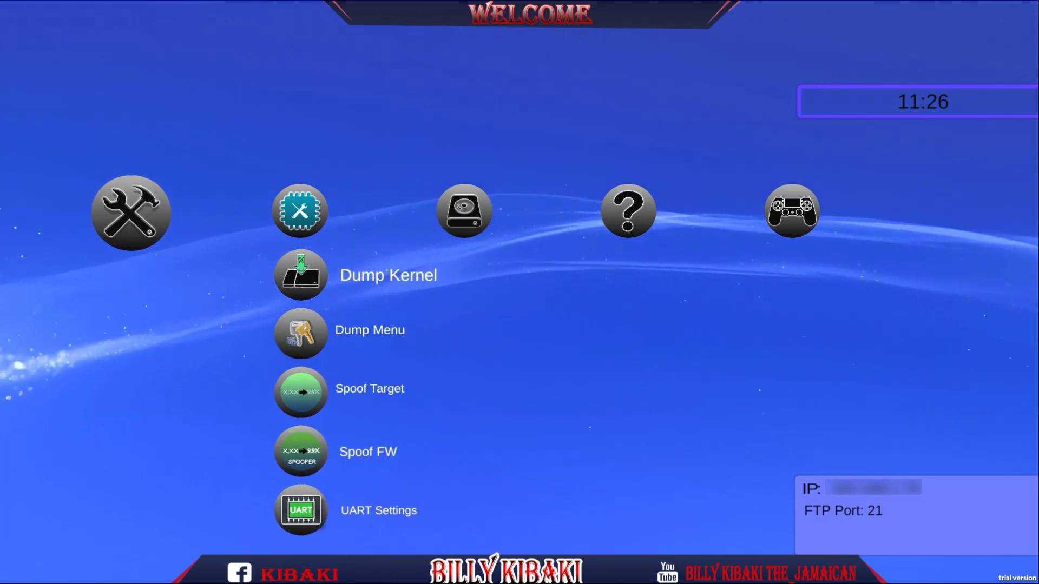
pyautogui.press('Escape')
# In the HDD category, browse App.db Settings, FS Dump, BackUp Misc, Partition Write Protection and HDD.
pyautogui.press('Right')
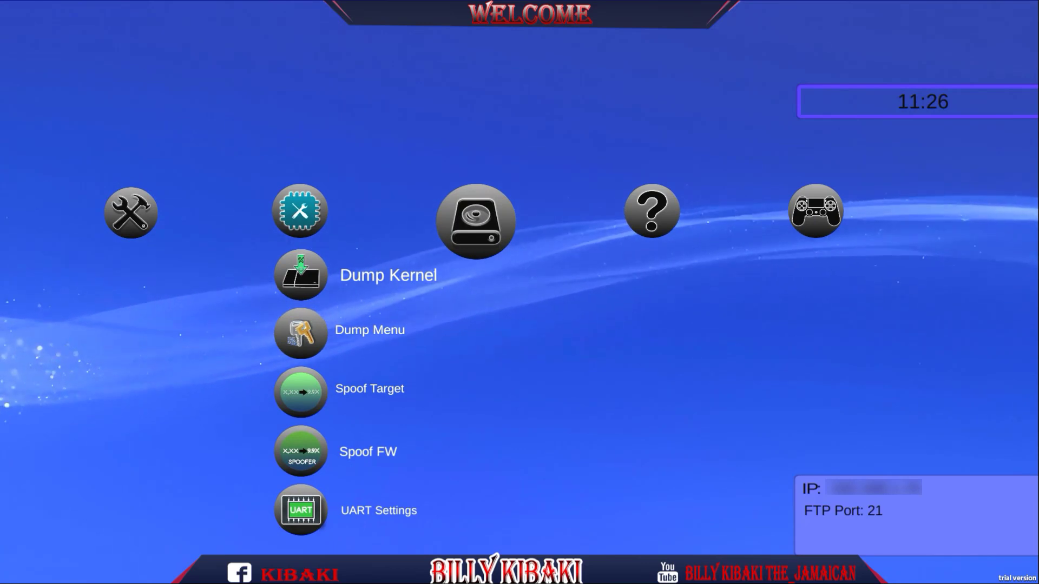
pyautogui.press('Left')
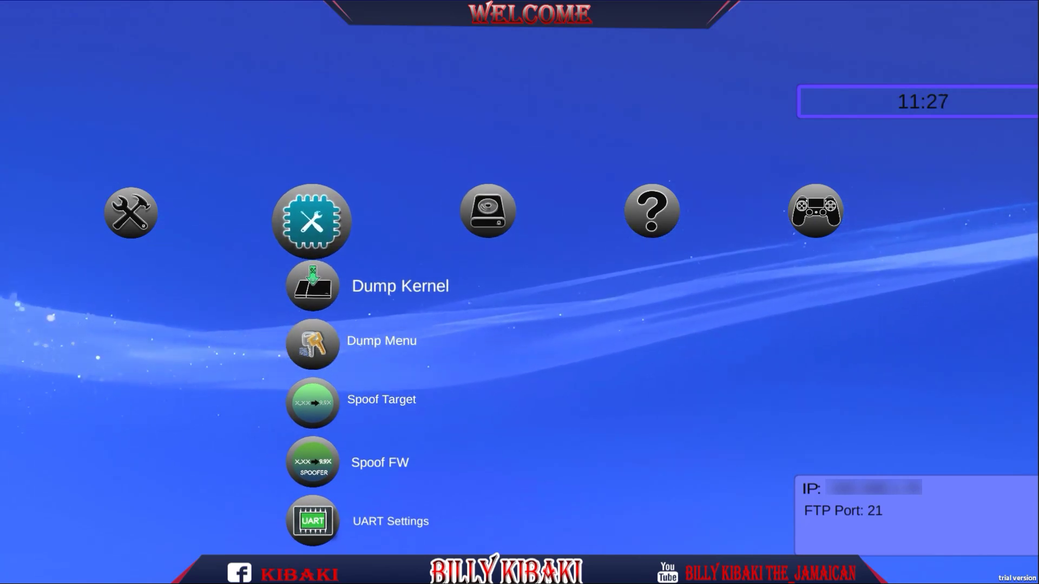
pyautogui.press('Down')
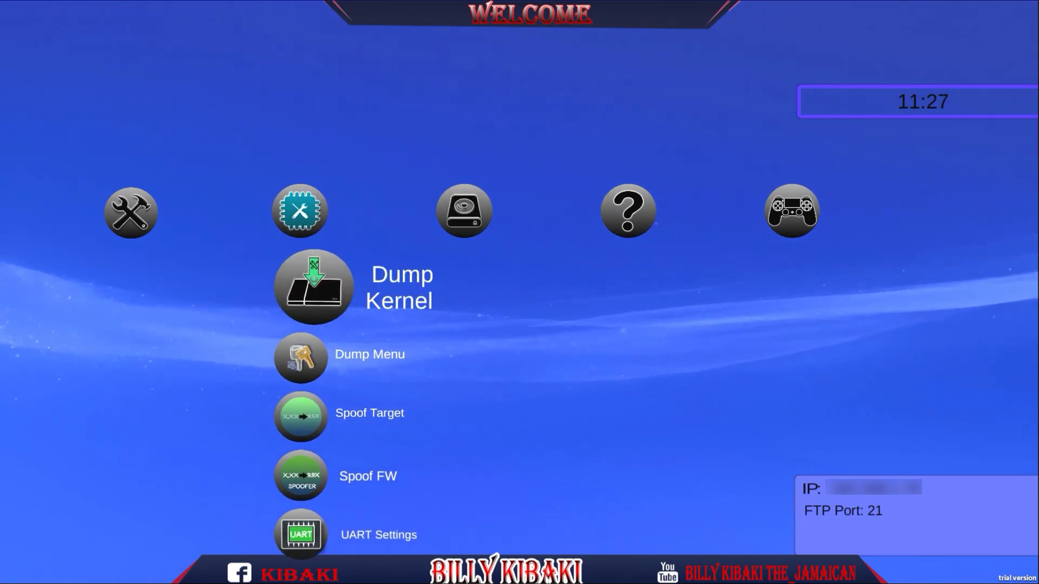
pyautogui.press('Up')
pyautogui.press('Right')
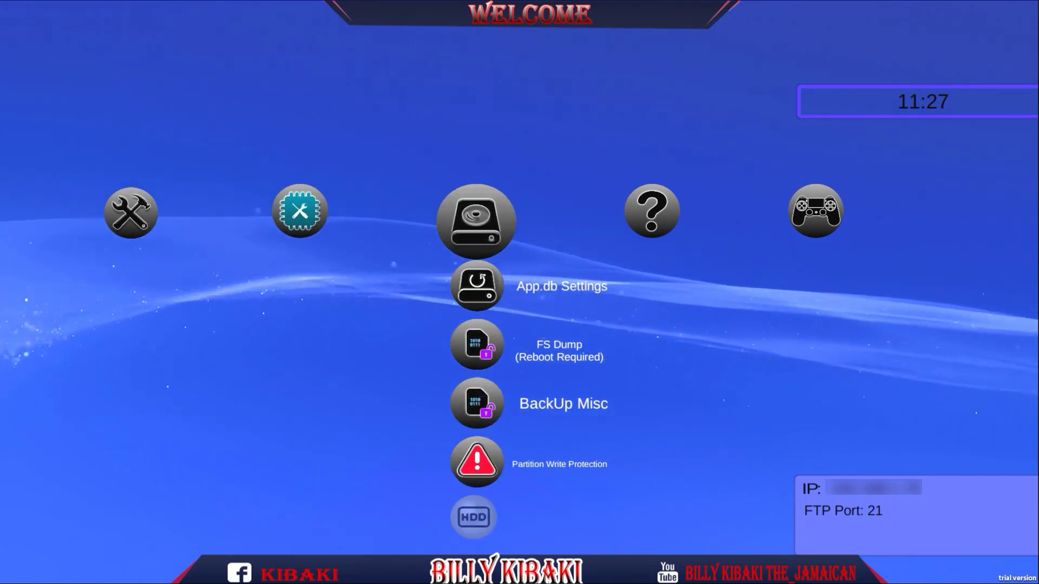
pyautogui.press('Down')
pyautogui.press('Down')
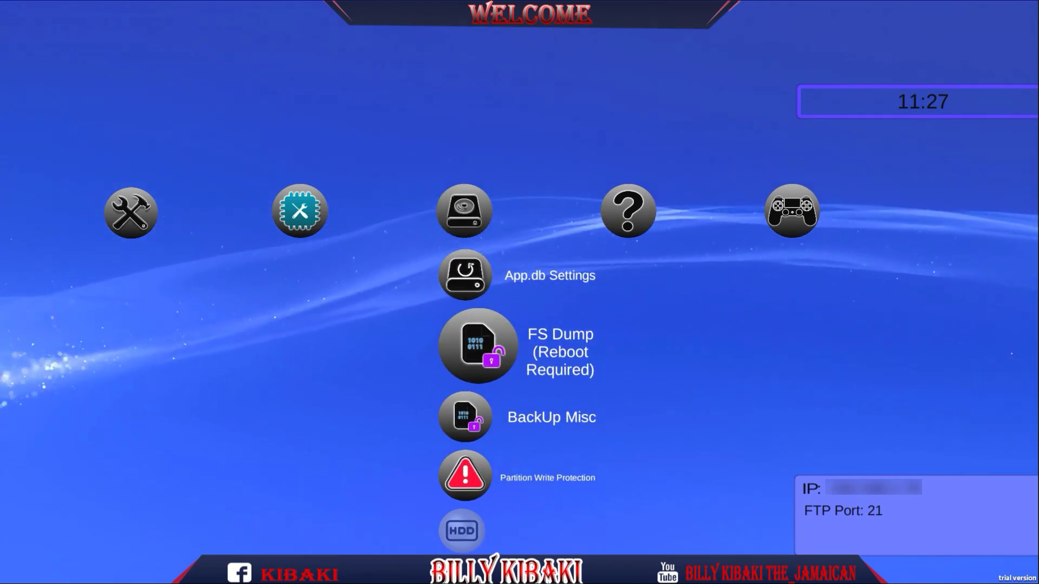
pyautogui.press('Down')
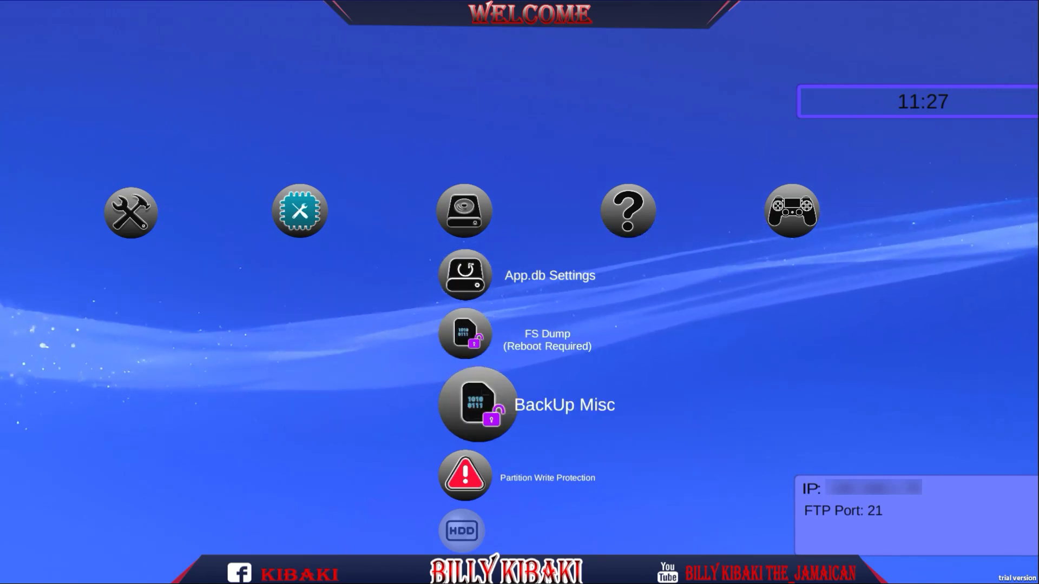
pyautogui.press('Down')
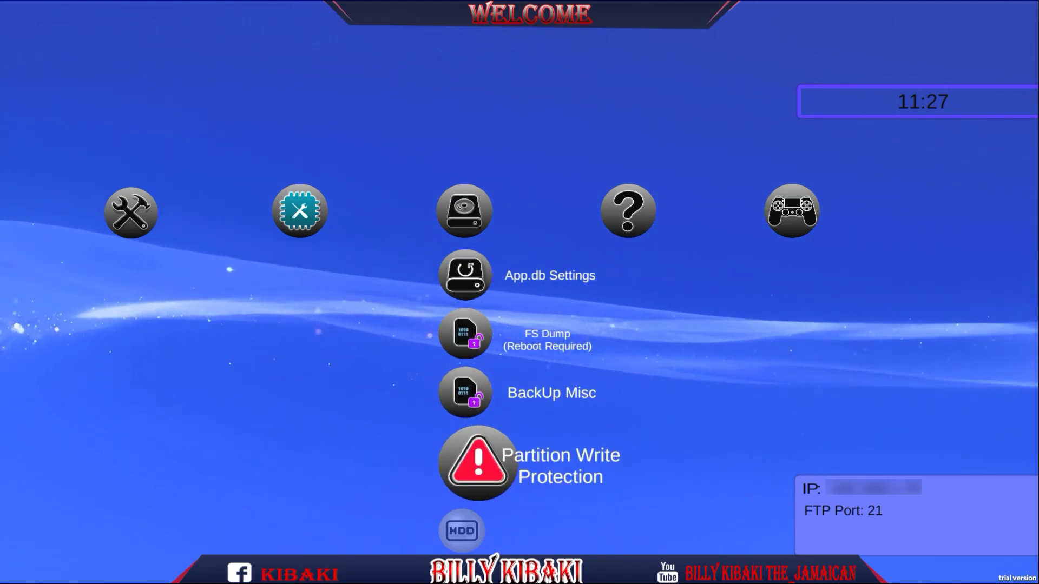
pyautogui.press('Down')
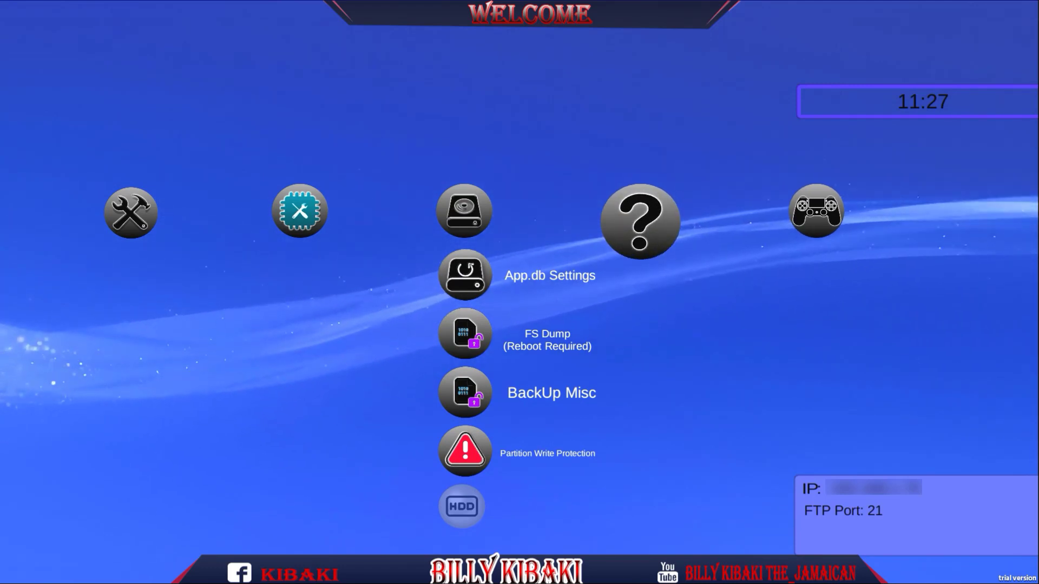
# Browse the misc entries: Load Linux, Remove Parent Controls, Update Blocker LITE and the notifications wipe.
pyautogui.press('Return')
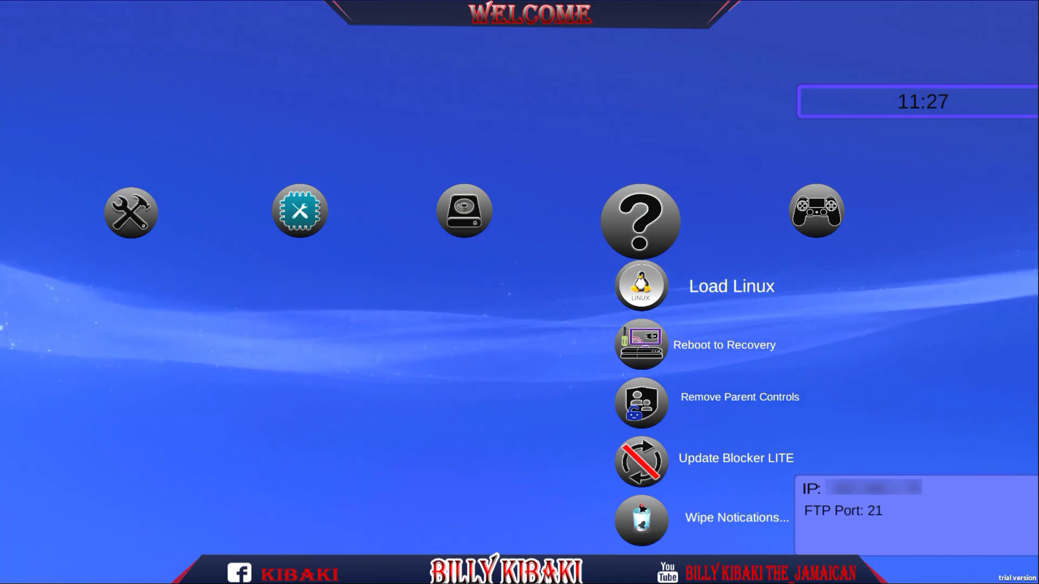
pyautogui.press('Down')
pyautogui.press('Down')
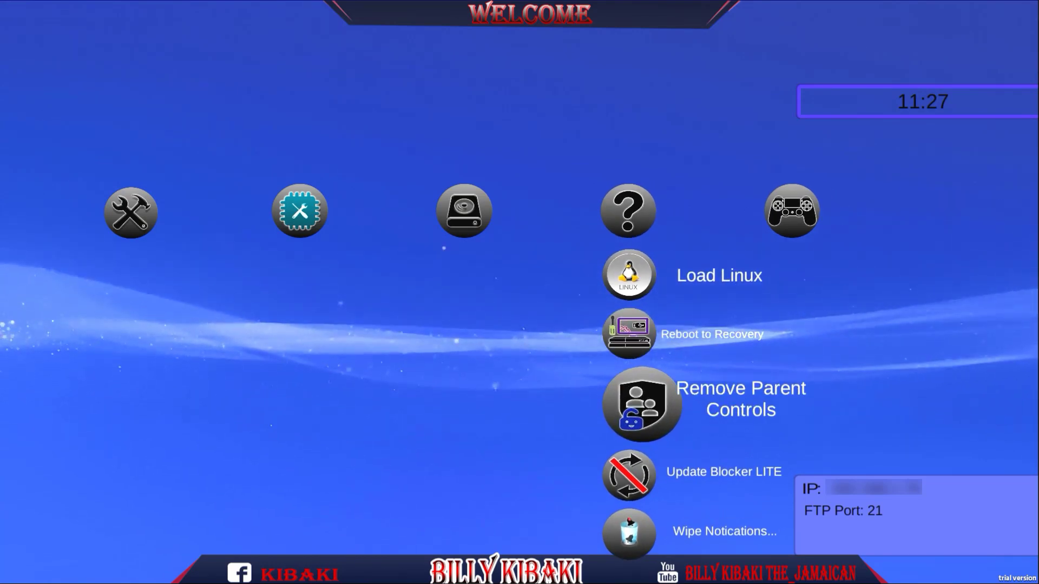
pyautogui.press('Down')
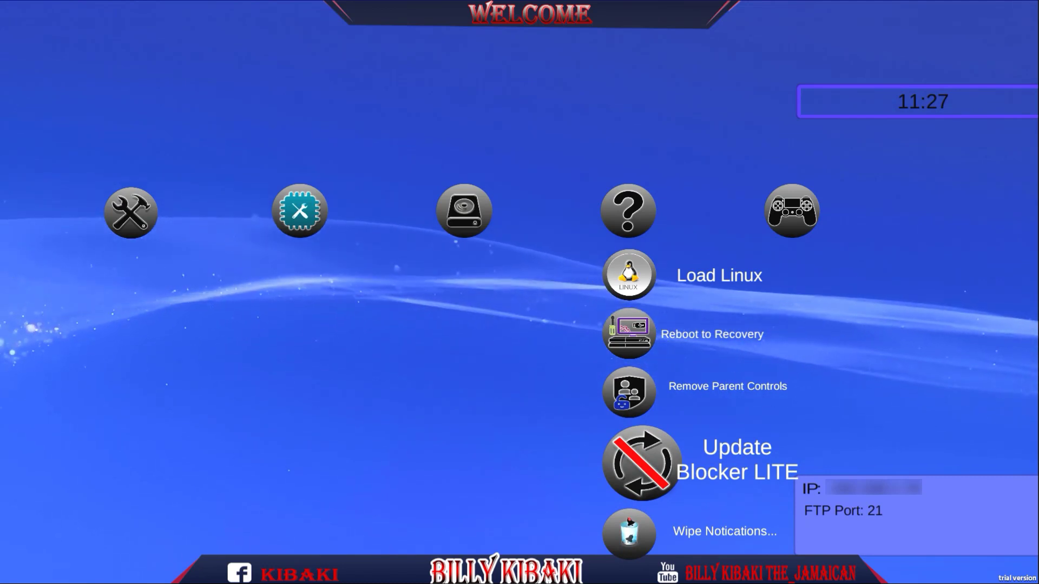
pyautogui.press('Down')
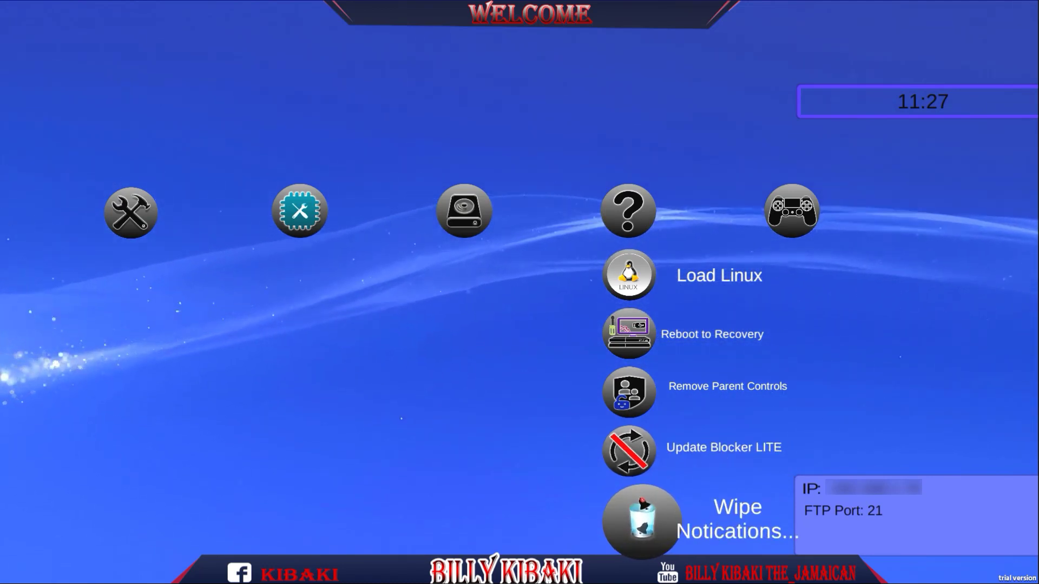
# Return to the category row and move to the controller category with its LightBar item.
pyautogui.press('Up')
pyautogui.press('Up')
pyautogui.press('Up')
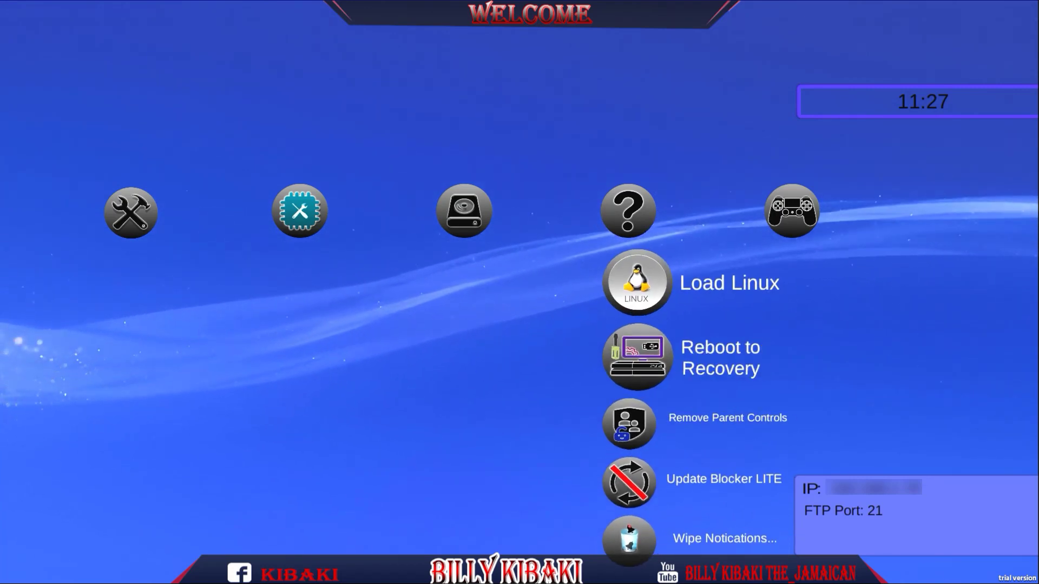
pyautogui.press('Up')
pyautogui.press('Up')
pyautogui.press('Right')
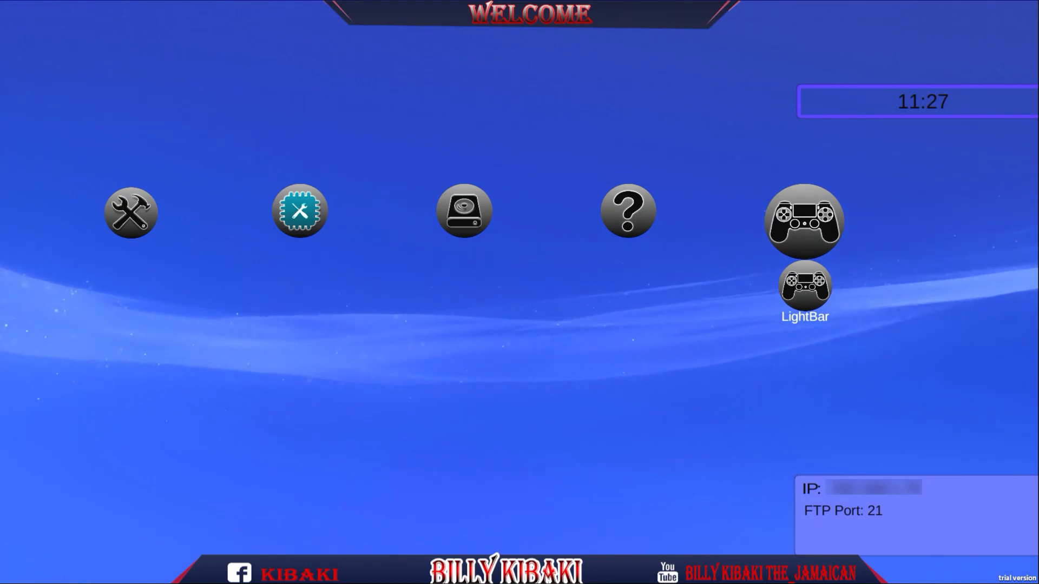
# Open LightBar's Lightbar Options and cycle through Red, Green and Blue, ending on Red.
pyautogui.press('Down')
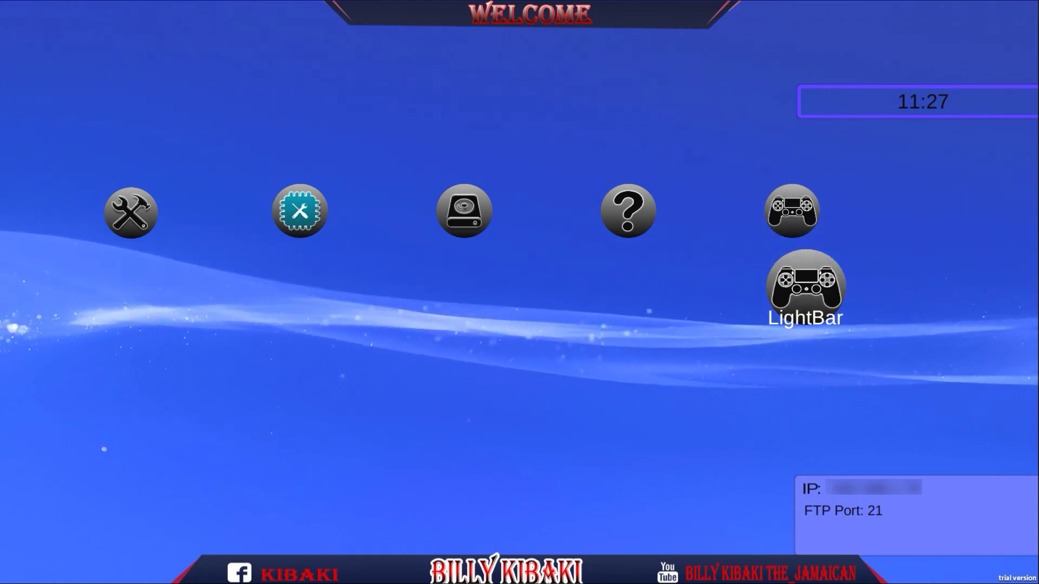
pyautogui.press('Return')
pyautogui.press('Right')
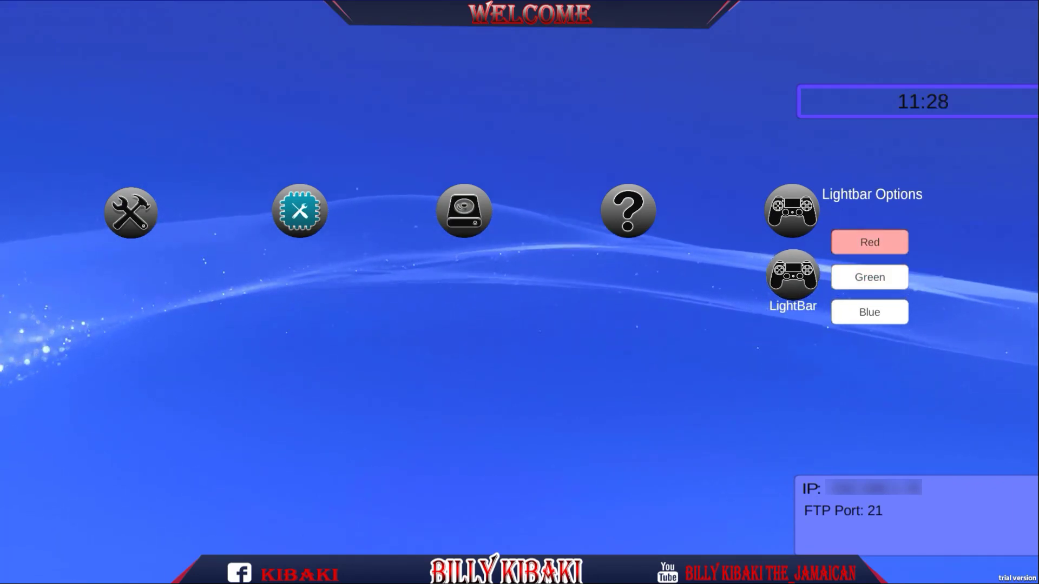
pyautogui.press('Down')
pyautogui.press('Down')
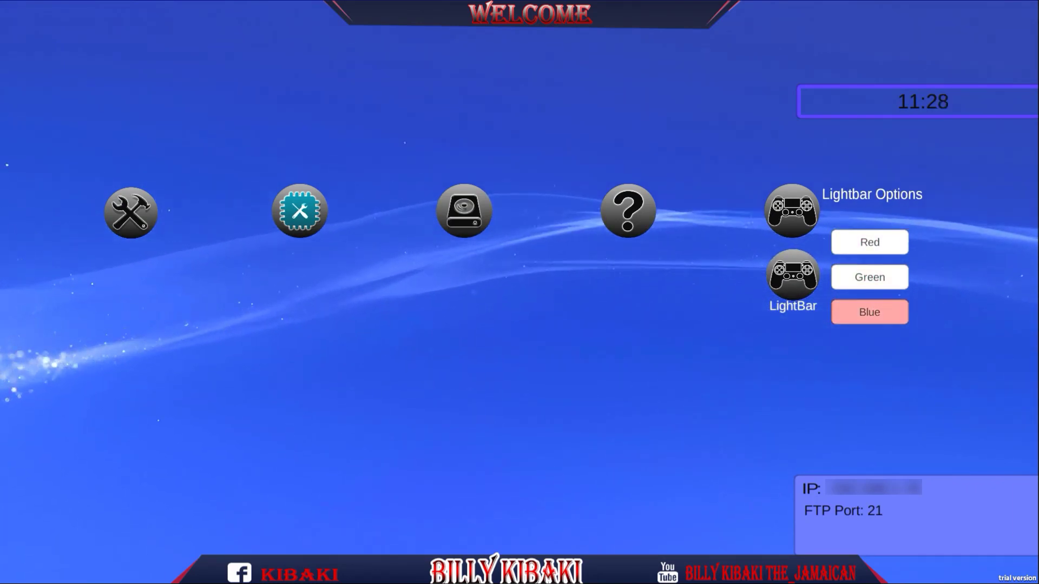
pyautogui.press('Down')
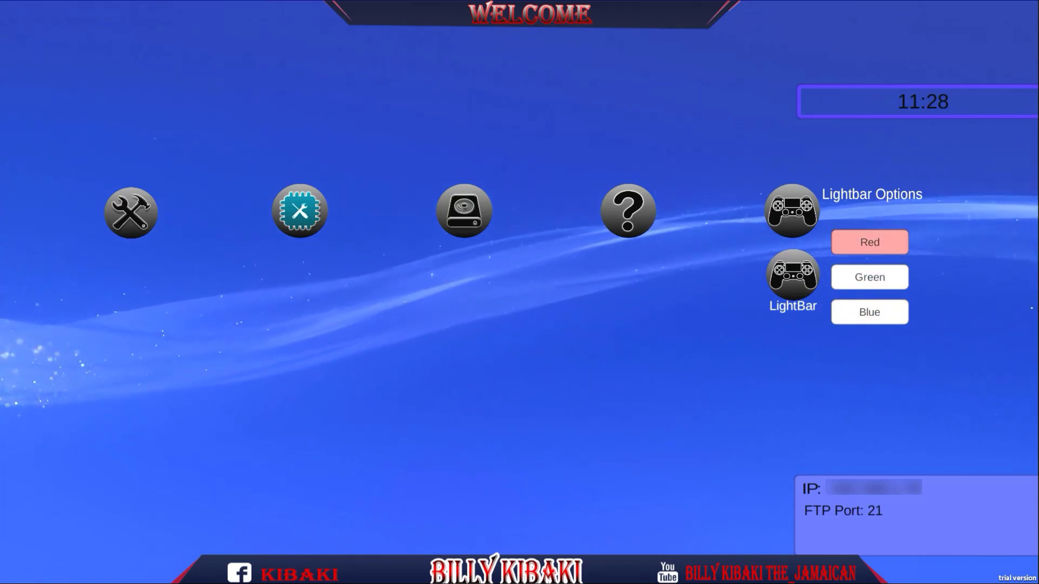